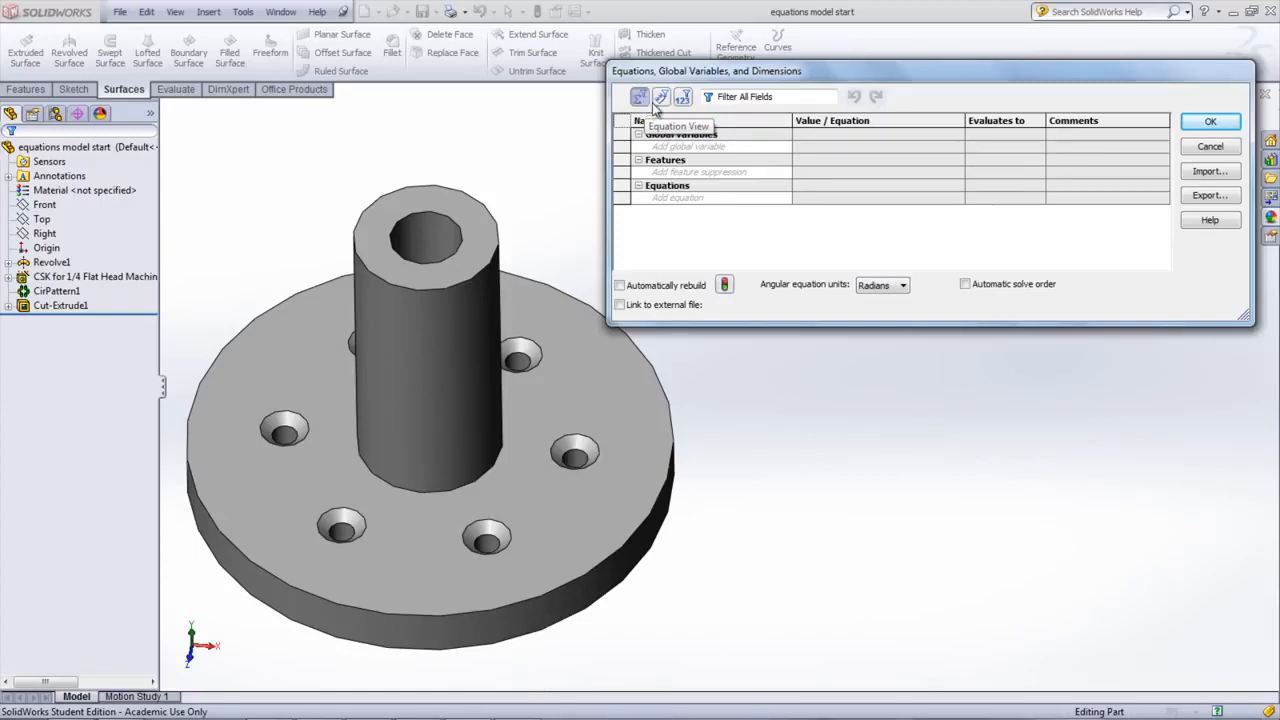
- Look through the dimension view and ordered view of the equations list, ending in the equation view
left_click(661, 97)
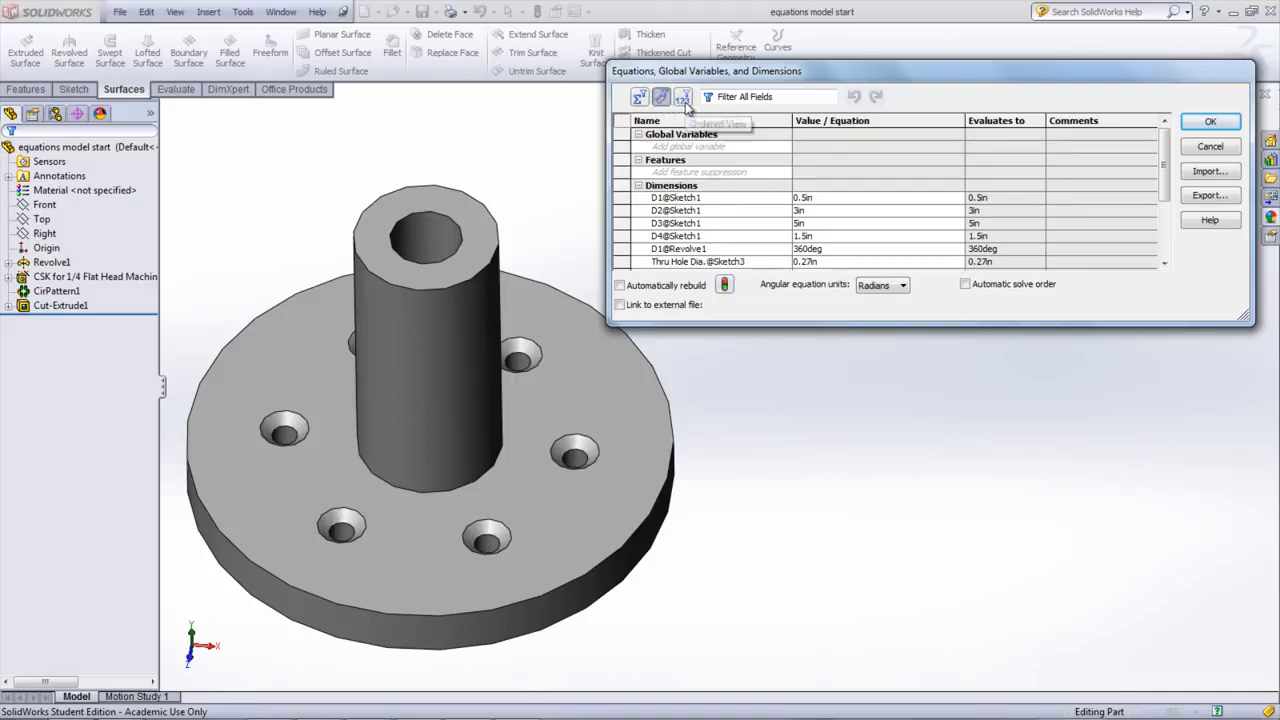
left_click(684, 100)
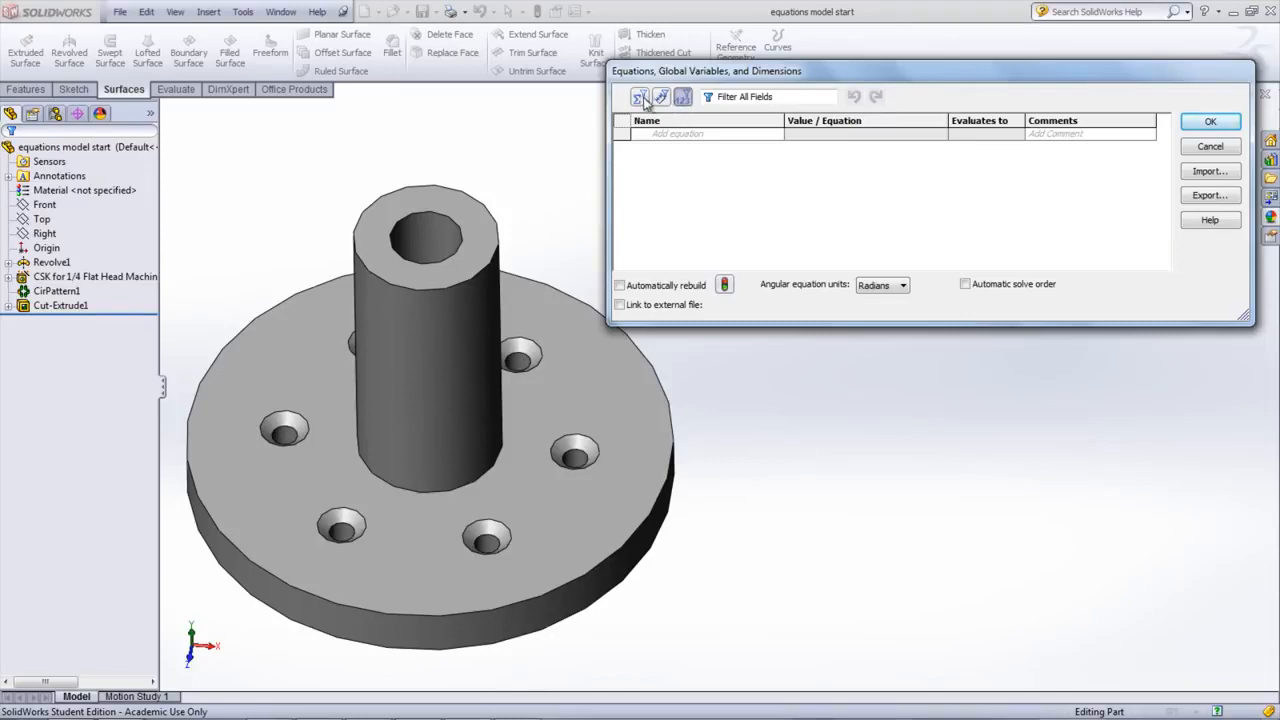
left_click(640, 97)
- Add a global variable named a, set to a measured reference dimension between two diametrically opposite countersunk holes in the flange
left_click(670, 146)
type("a")
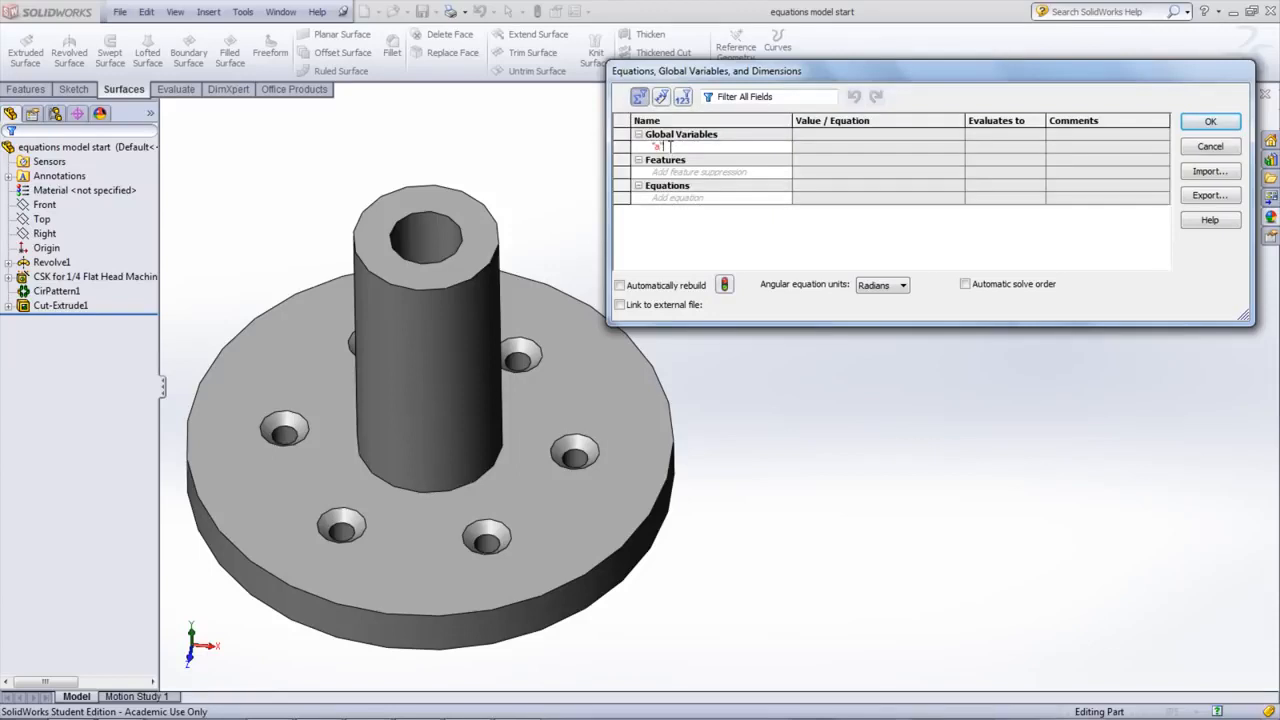
key("Tab")
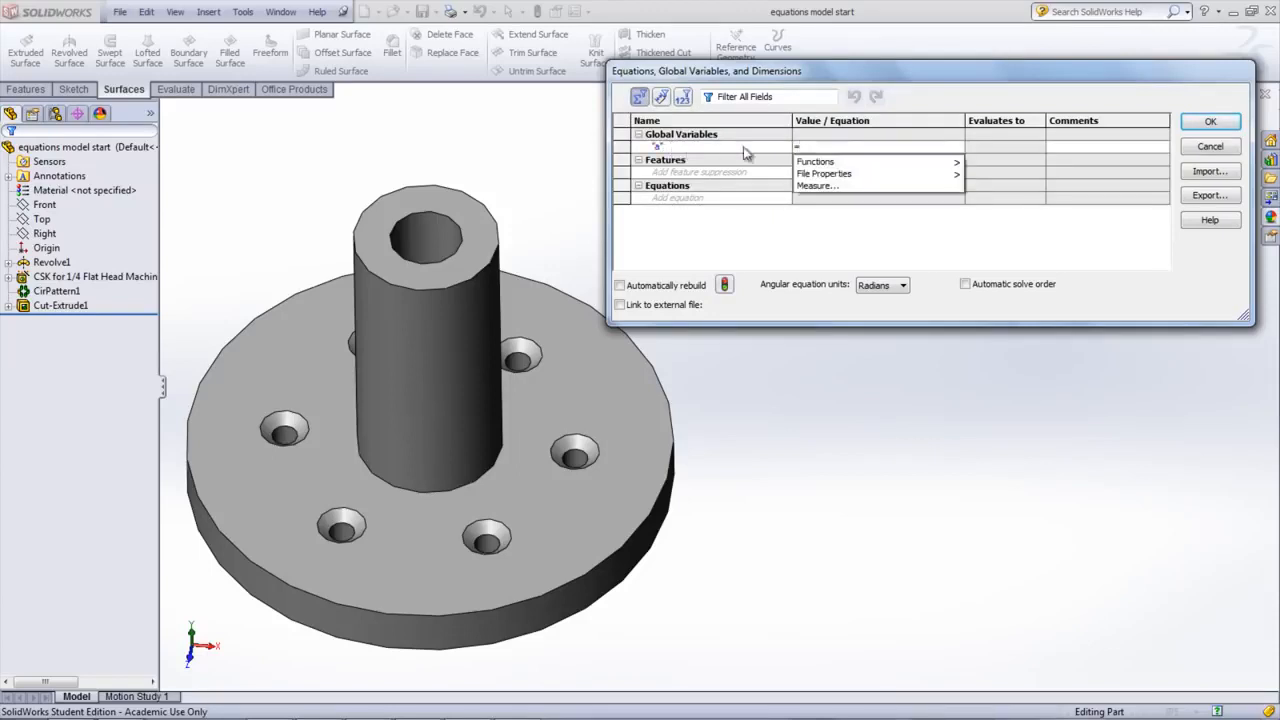
mouse_move(832, 163)
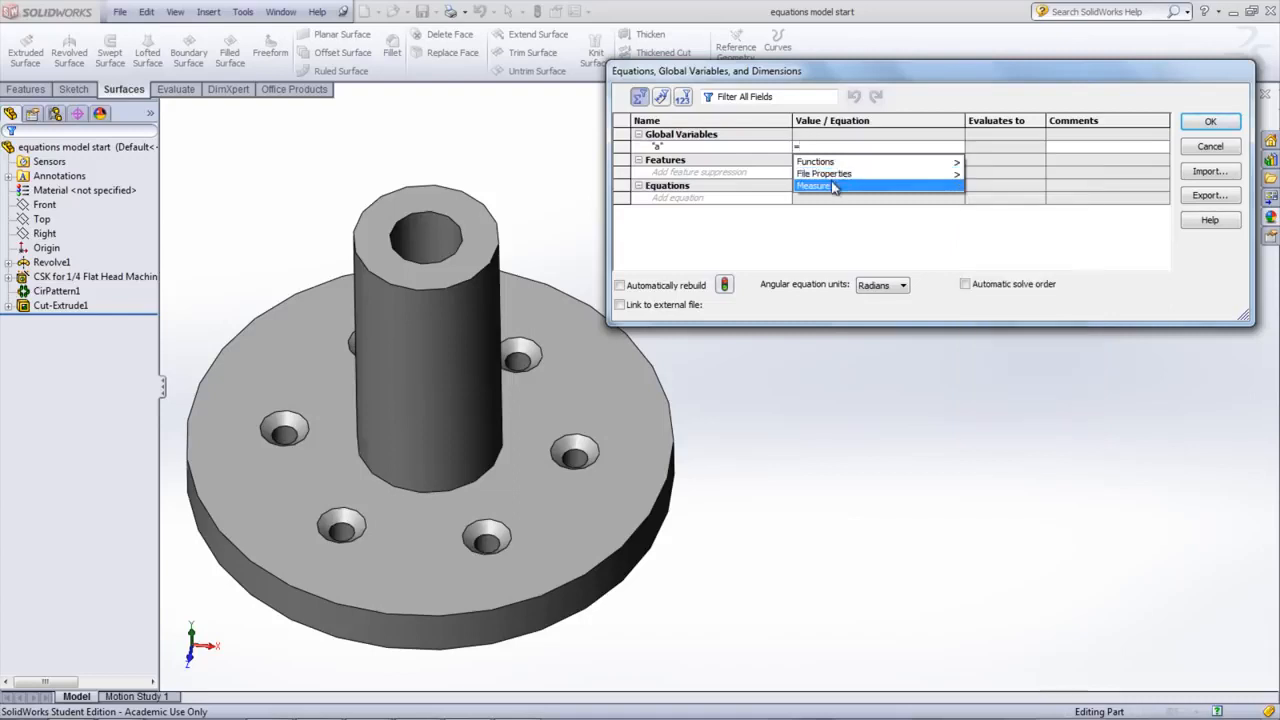
left_click(833, 187)
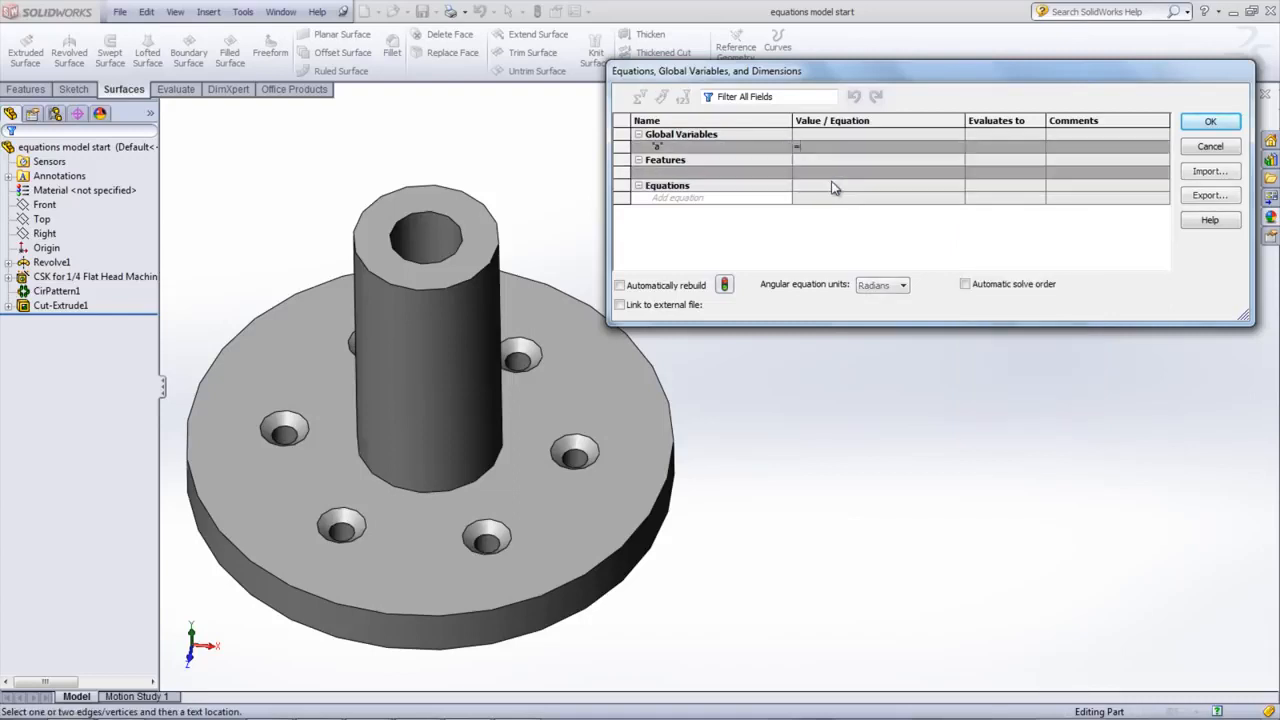
left_click(357, 533)
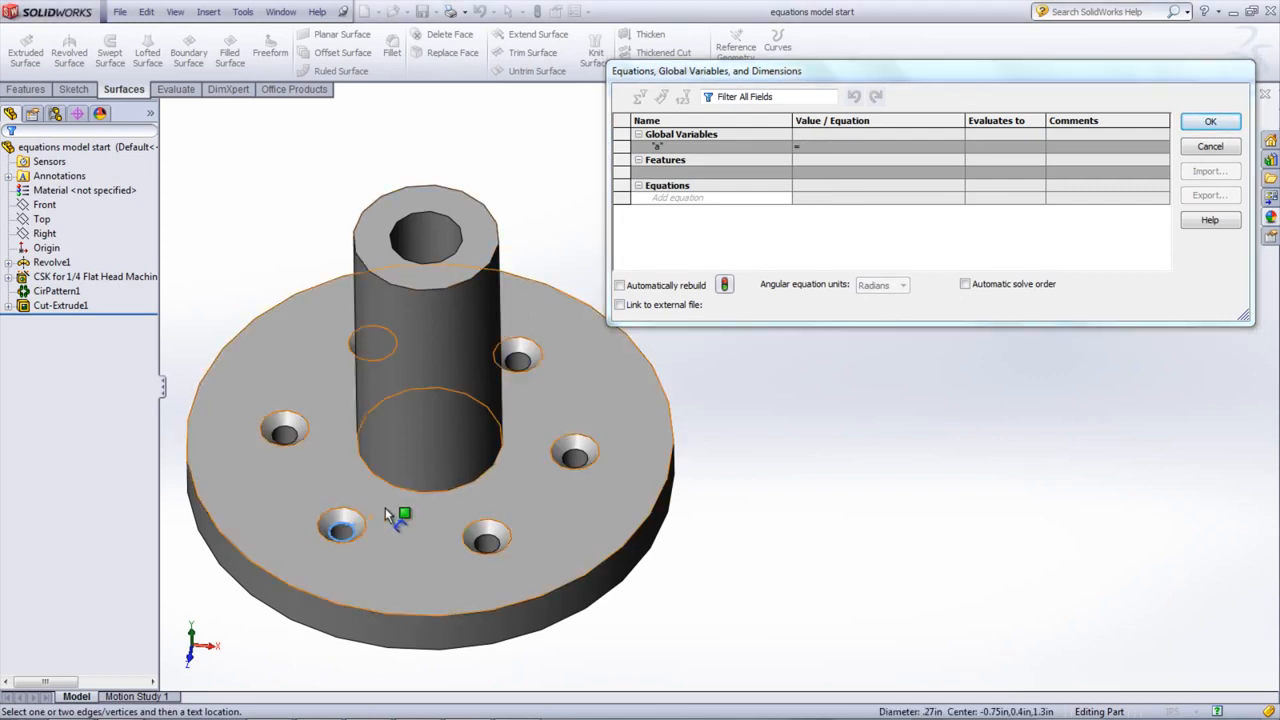
left_click(527, 361)
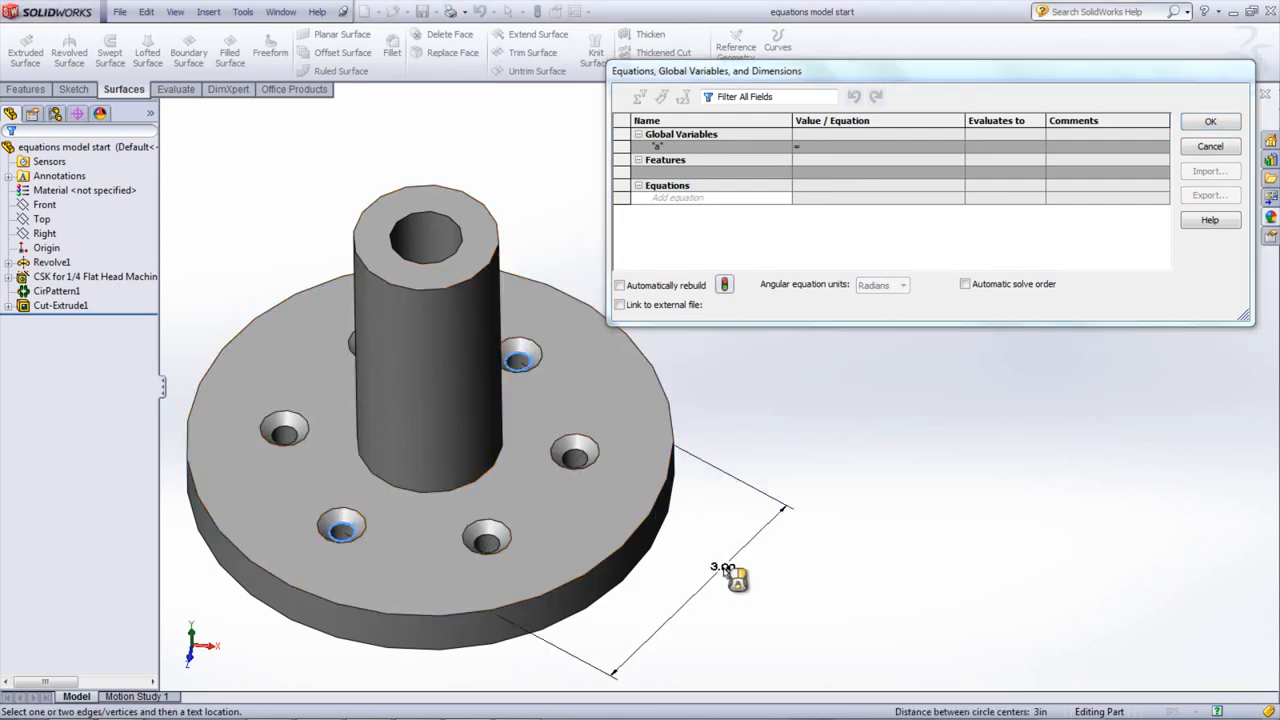
left_click(730, 572)
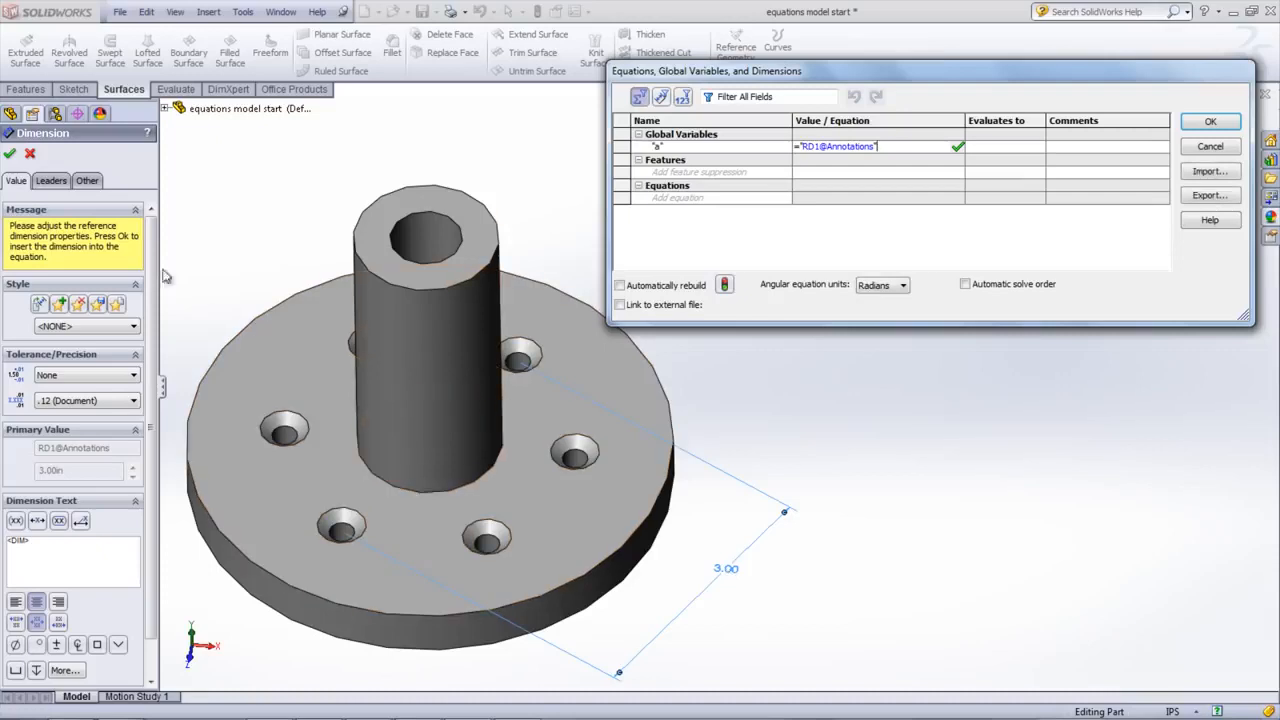
left_click(12, 154)
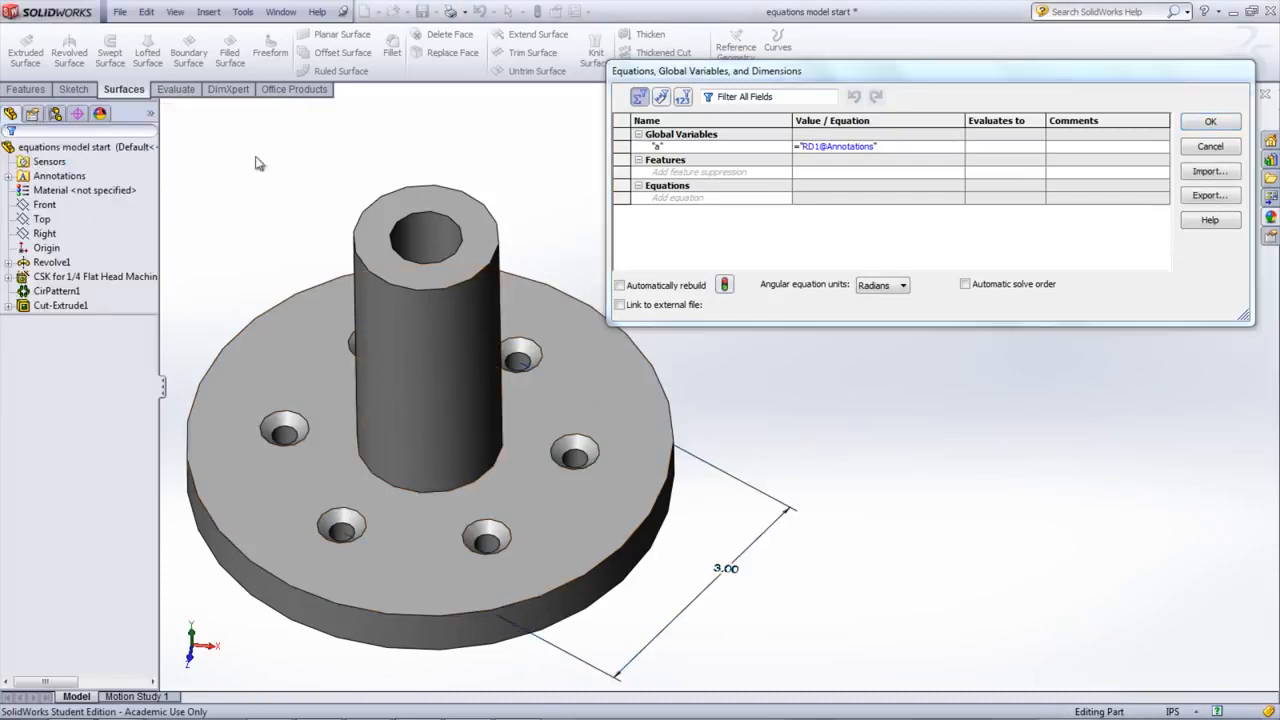
left_click(918, 146)
key("Return")
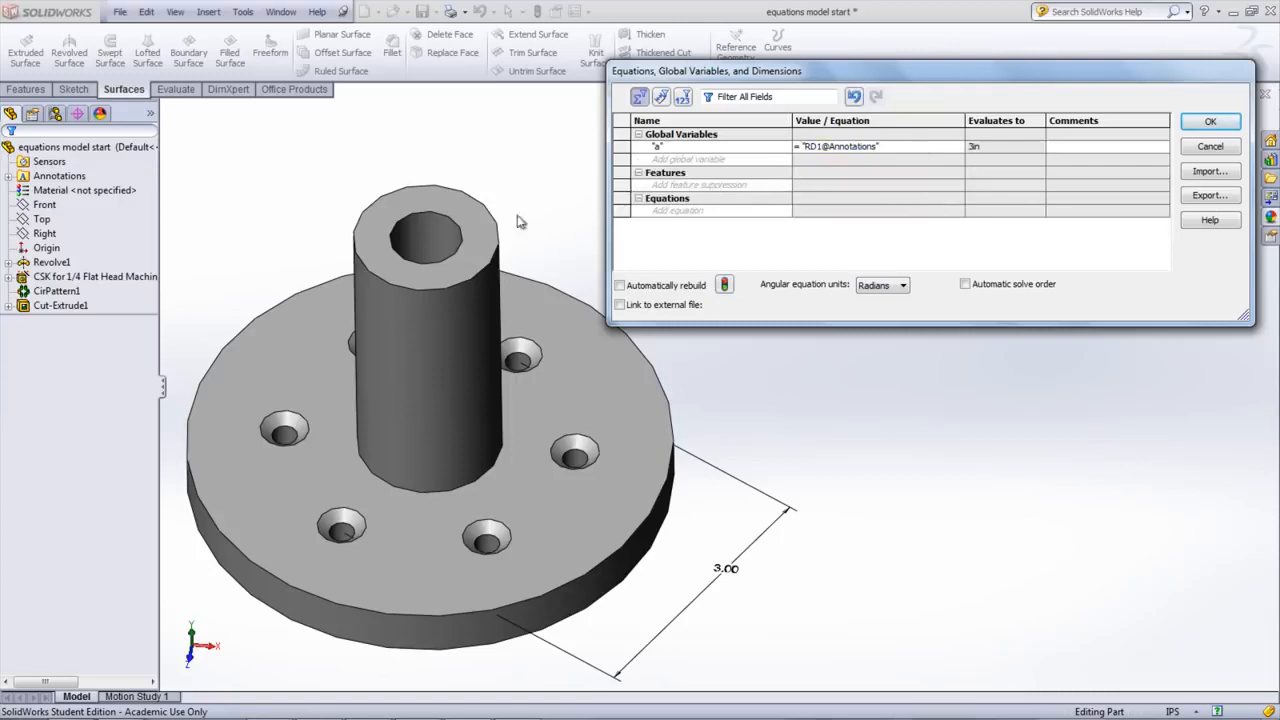
- Add an equation driving the central bore's depth, D1@Cut-Extrude1, as the post height dimension D2@Sketch1 minus 1
left_click(428, 230)
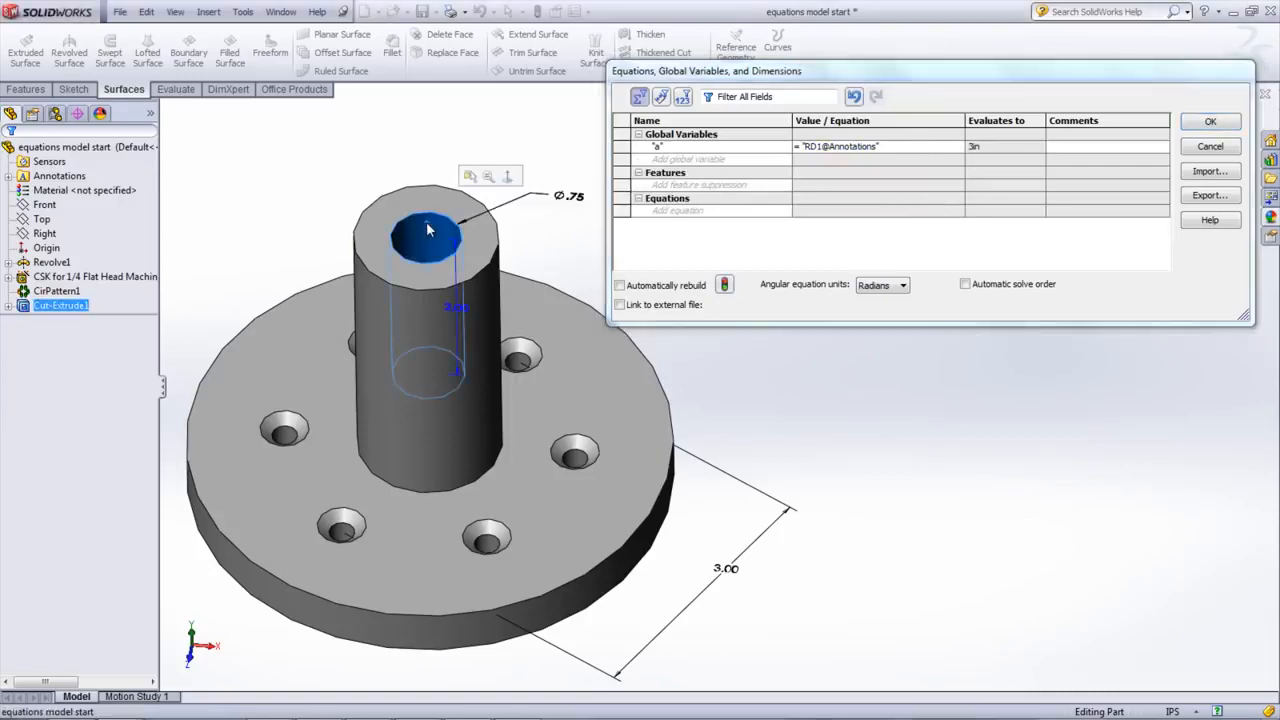
left_click(674, 210)
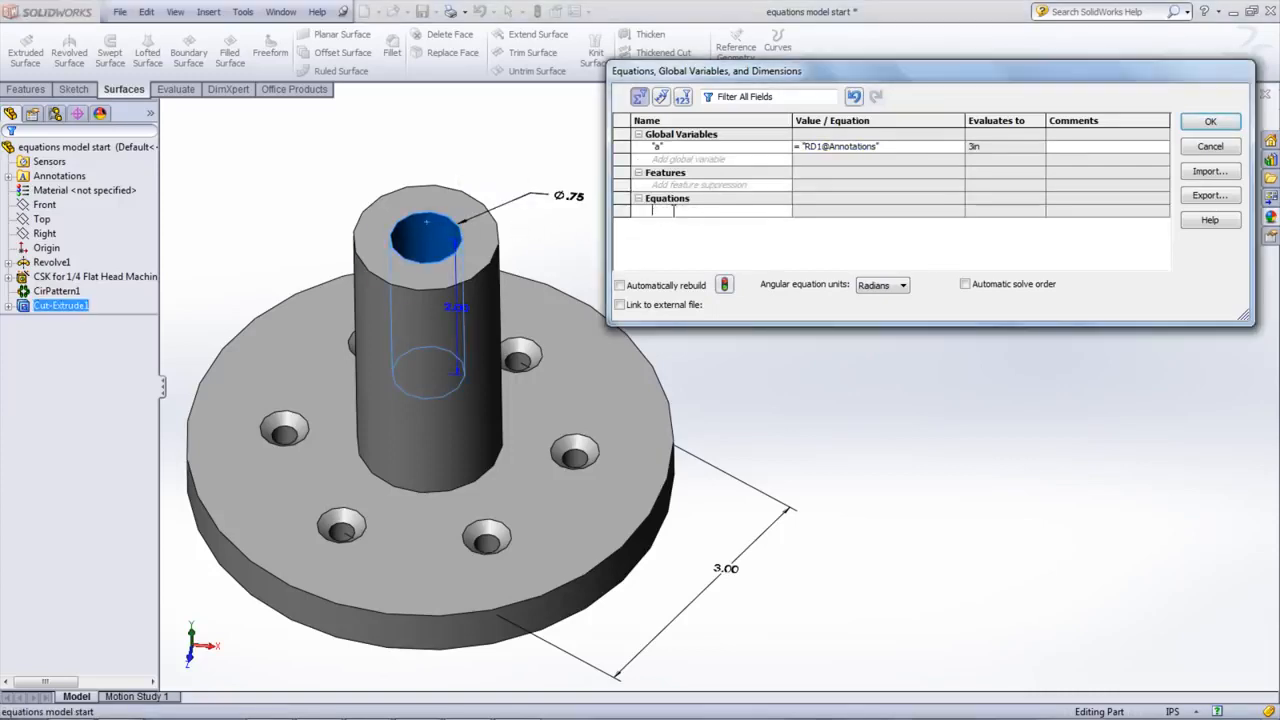
left_click(458, 309)
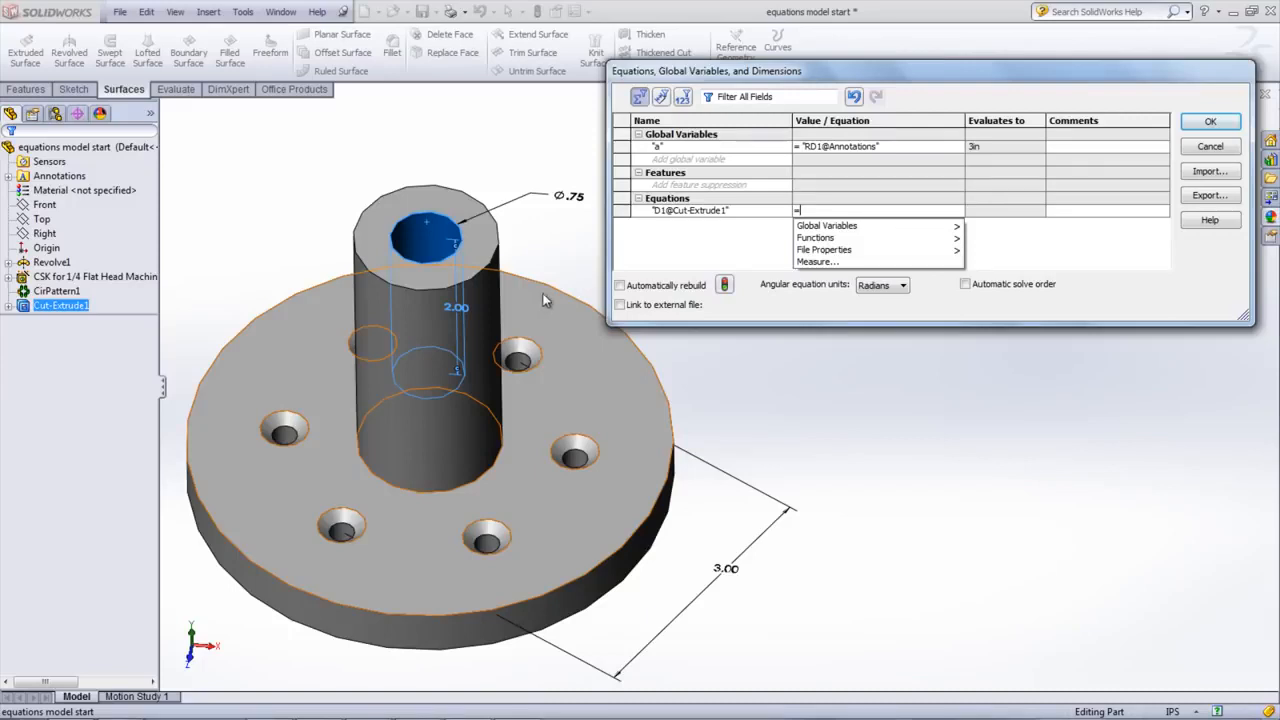
left_click(554, 291)
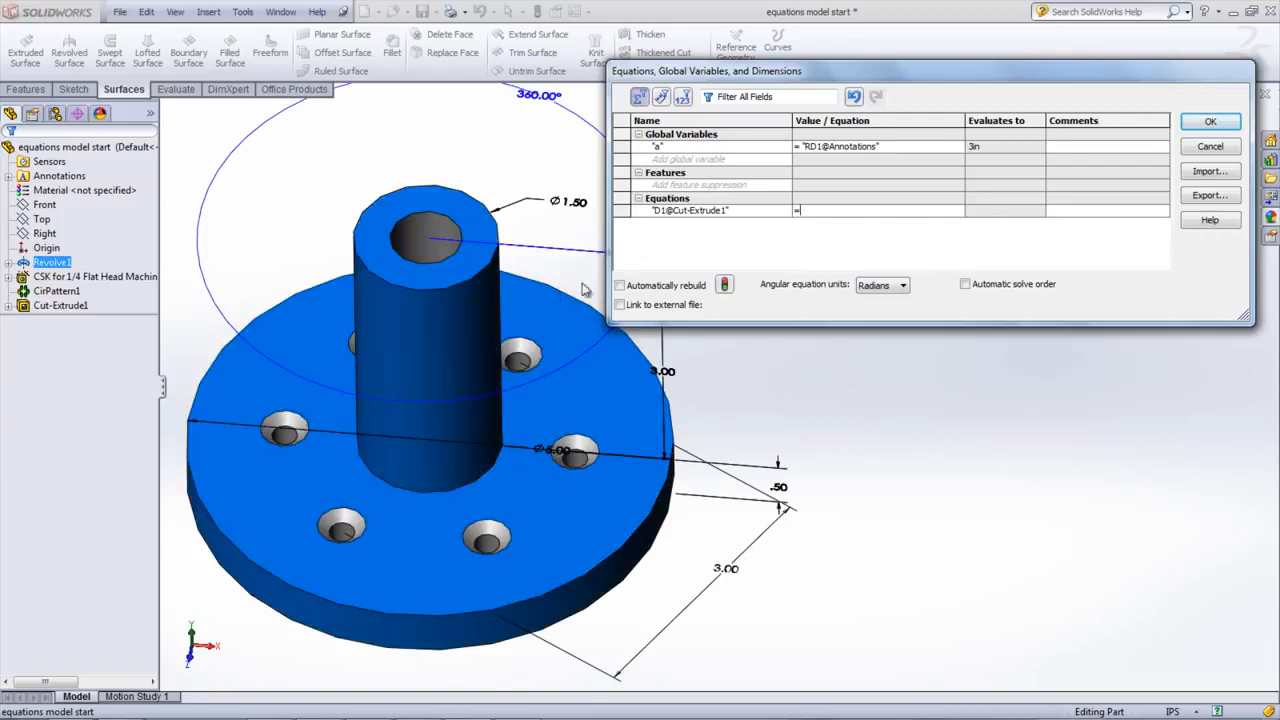
left_click(674, 378)
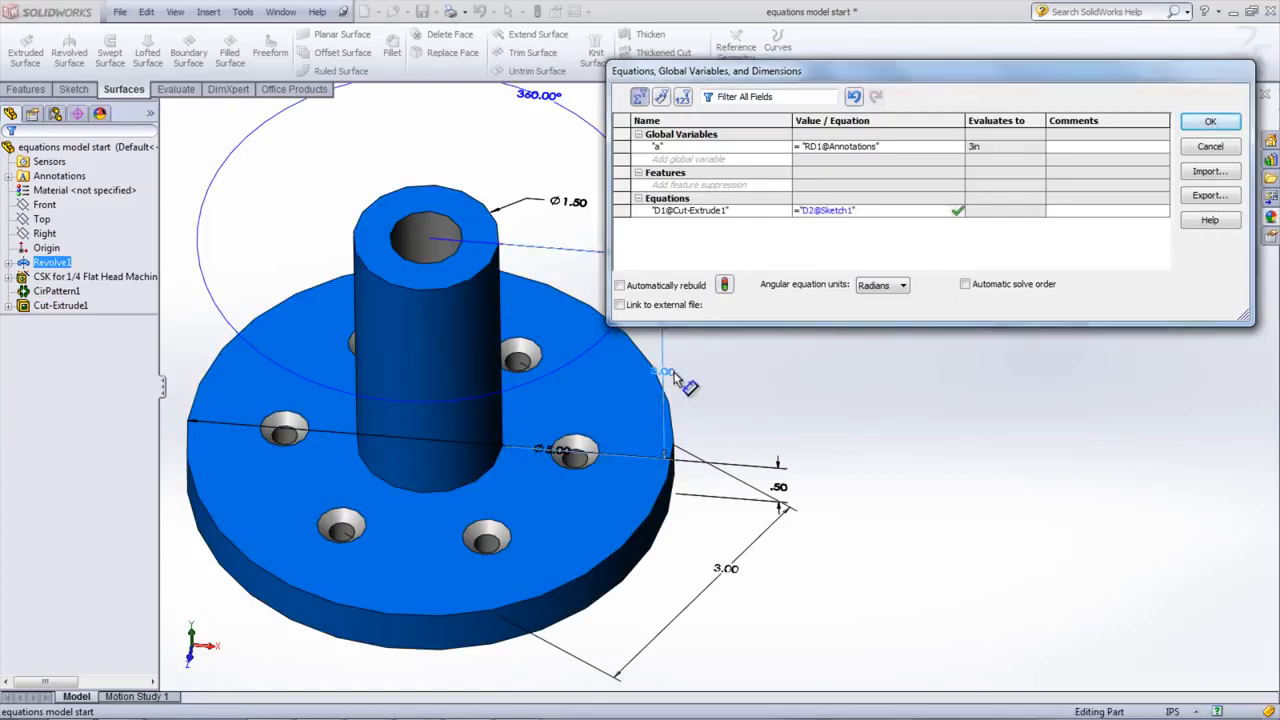
type("-")
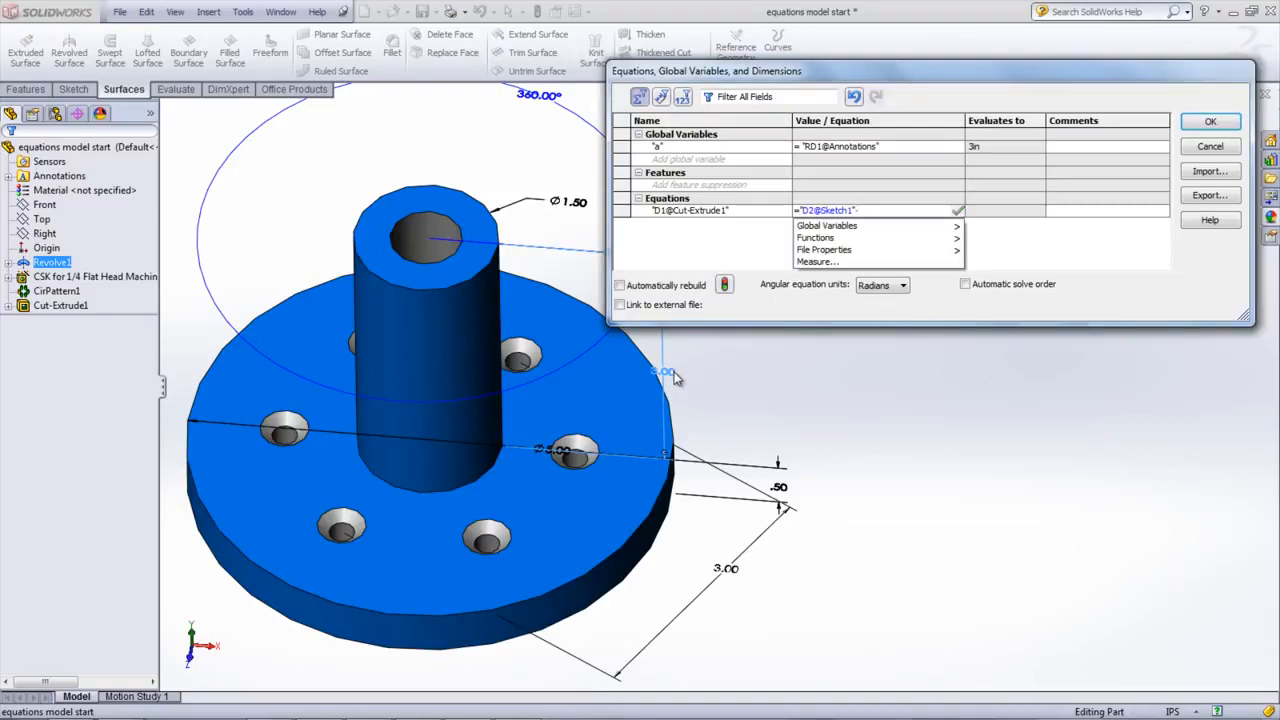
type("1")
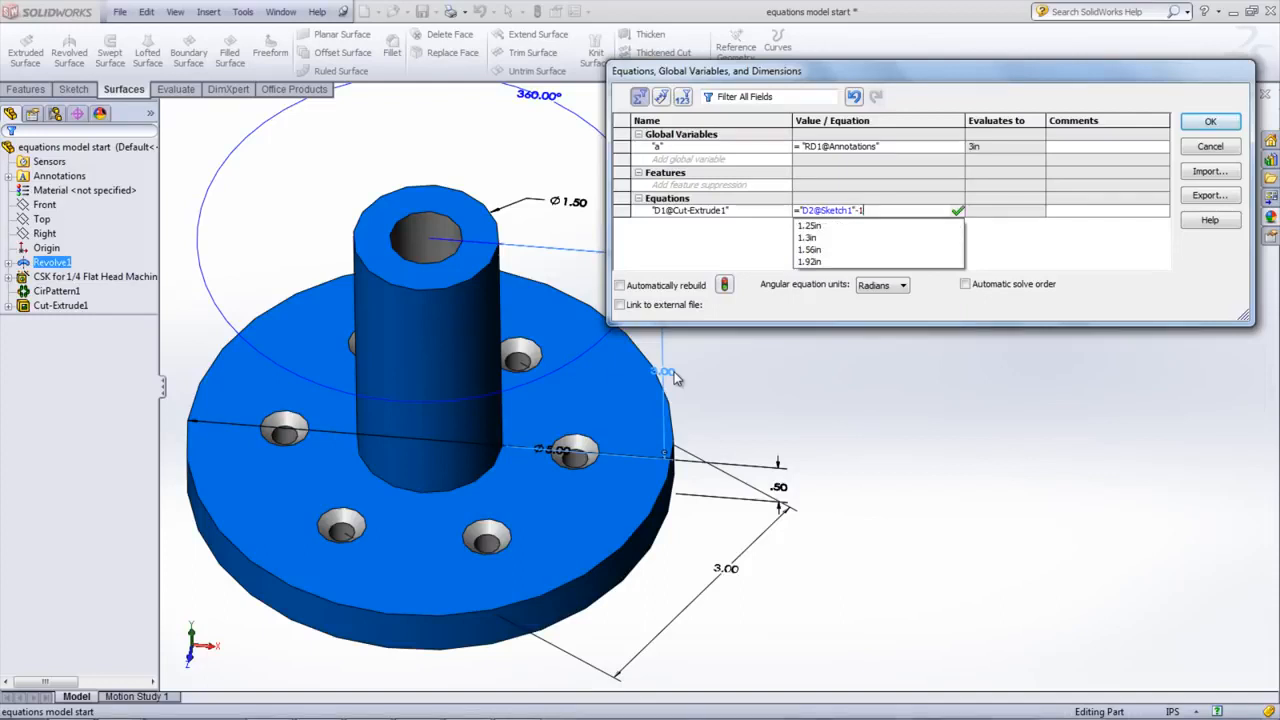
key("Tab")
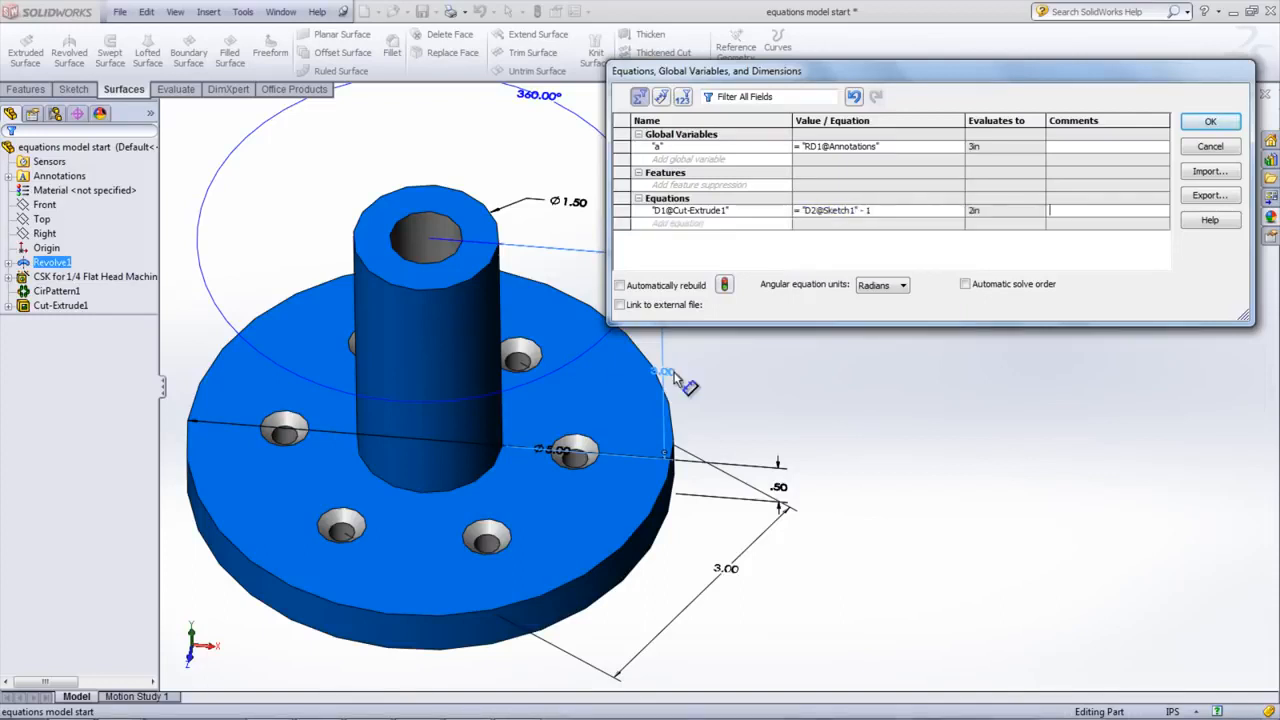
left_click(678, 373)
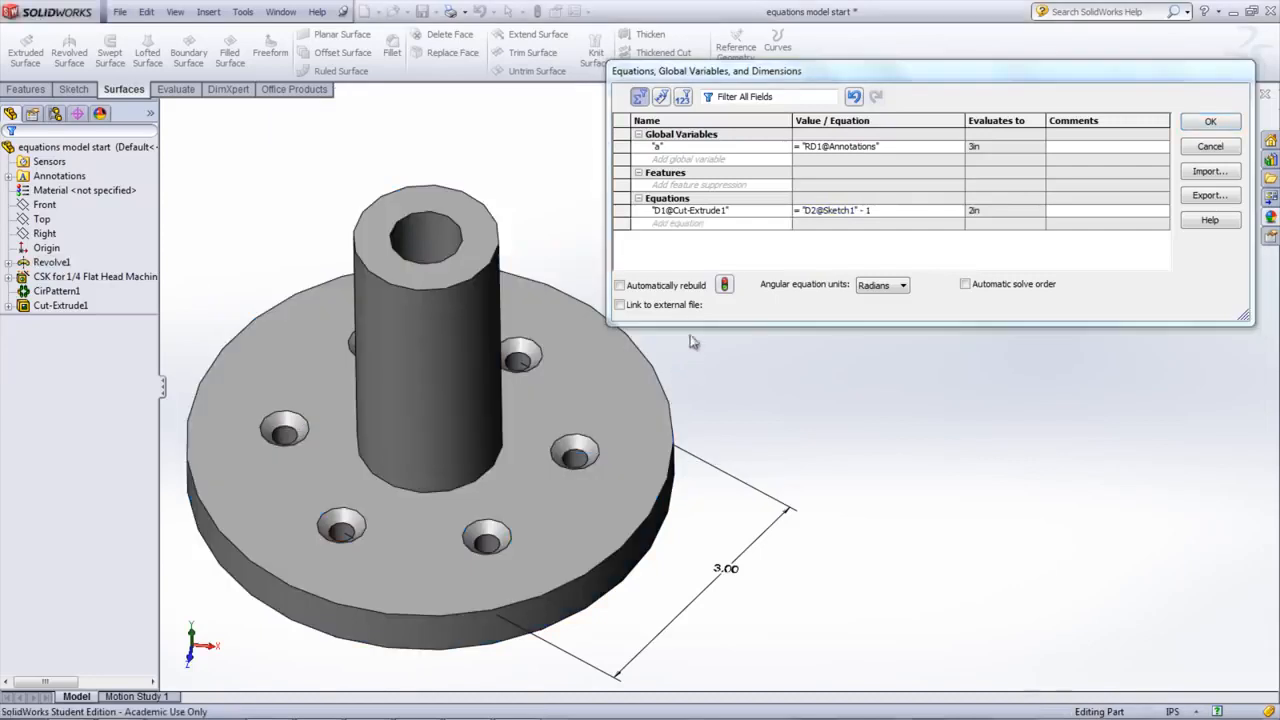
- Add a feature suppression equation for Cut-Extrude1: an if function returning suppressed when post diameter D4@Sketch1 is below 1, otherwise unsuppressed
left_click(702, 185)
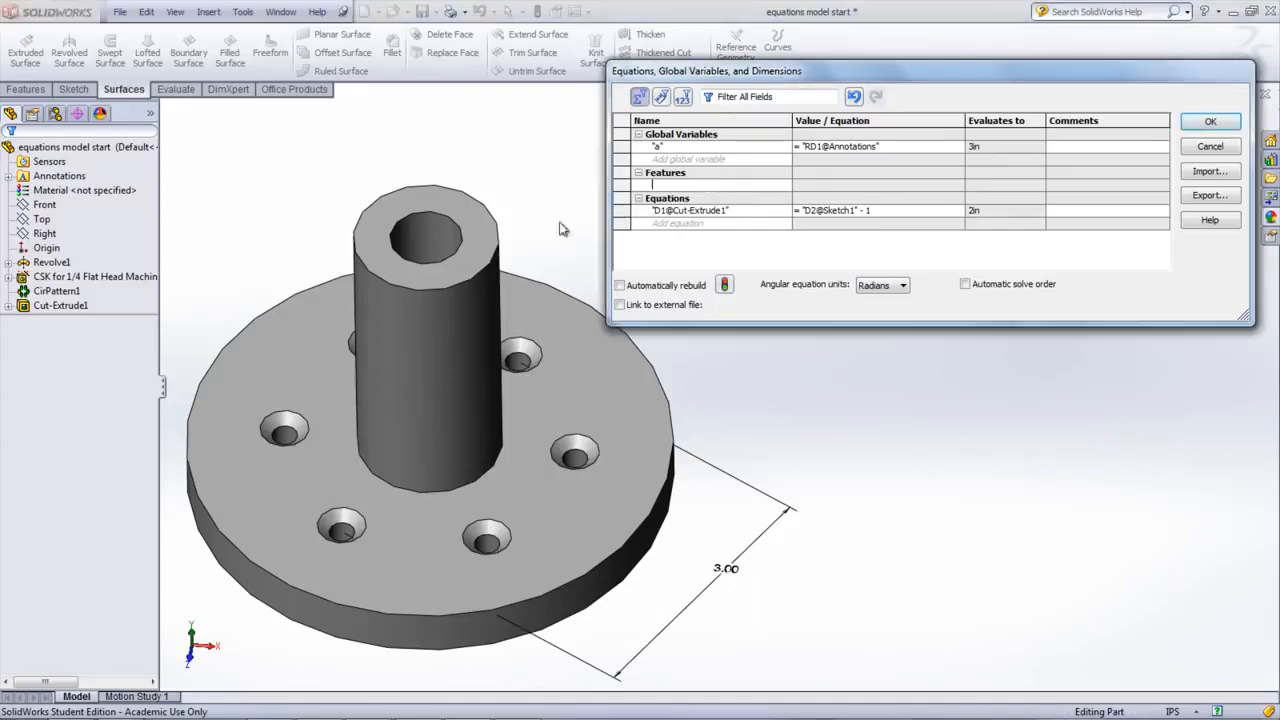
left_click(66, 307)
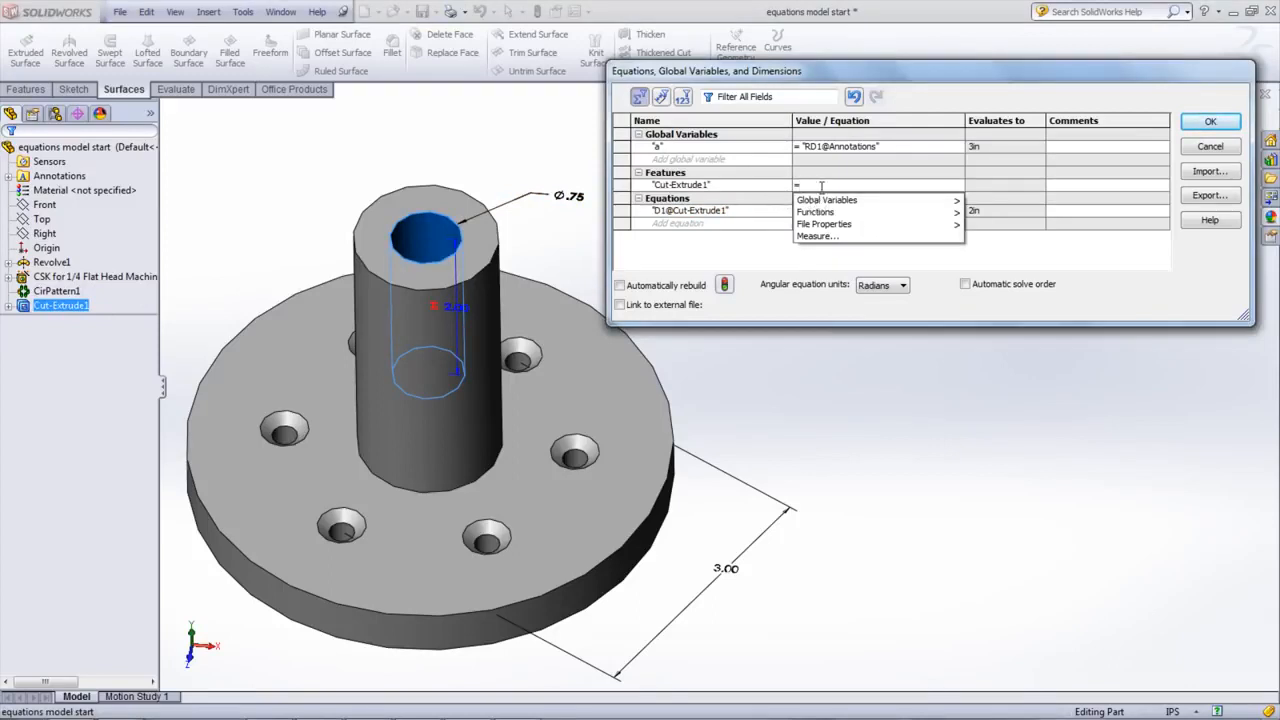
mouse_move(895, 216)
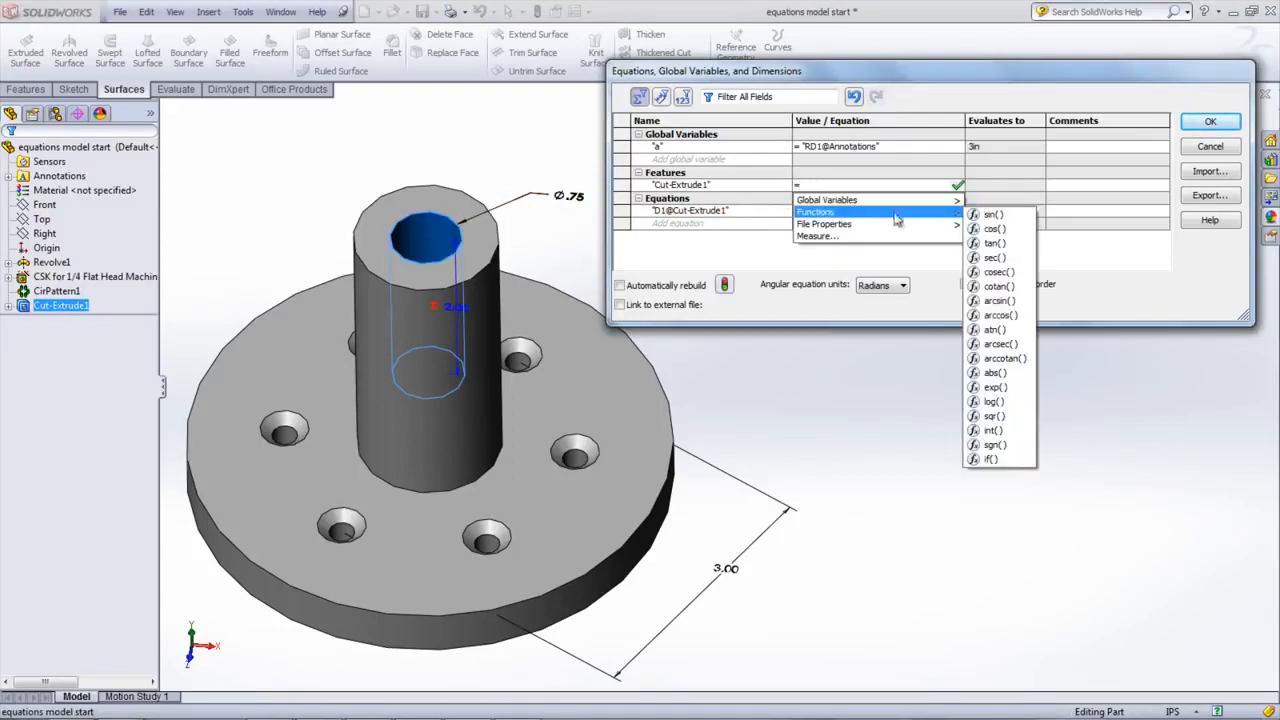
left_click(987, 460)
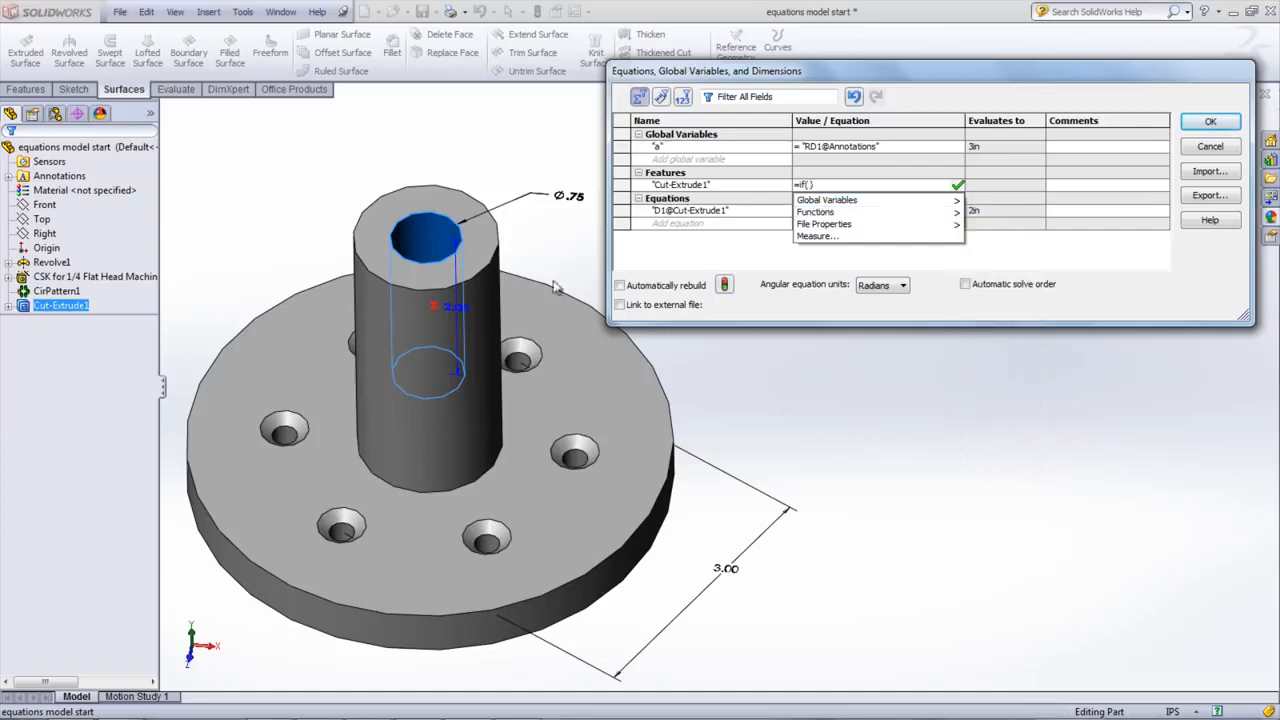
left_click(494, 254)
left_click(578, 205)
type("<")
type("1,")
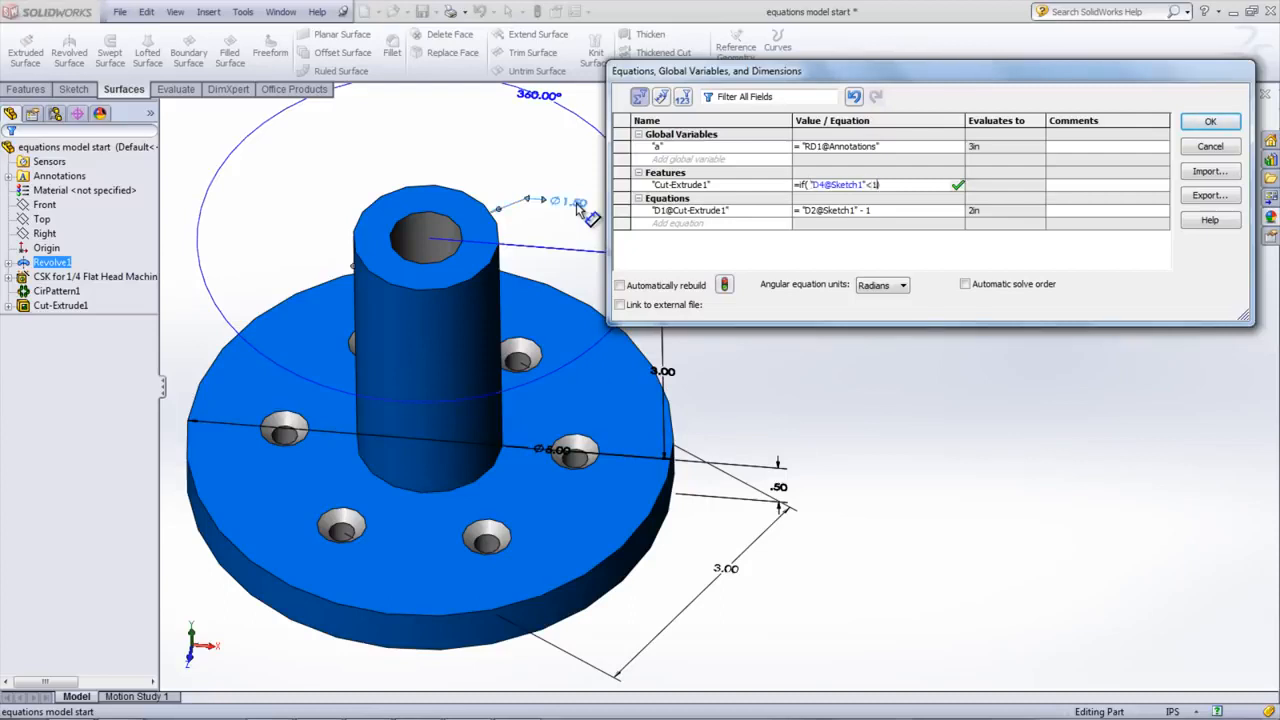
mouse_move(815, 203)
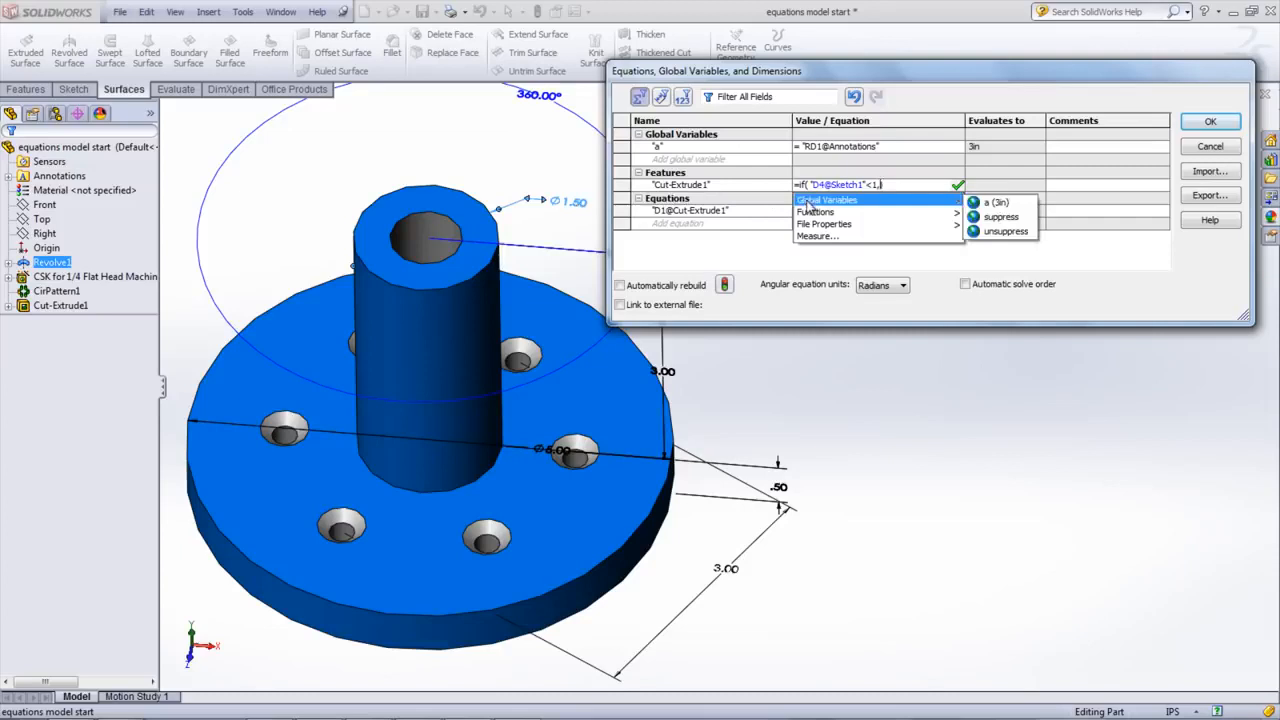
left_click(998, 217)
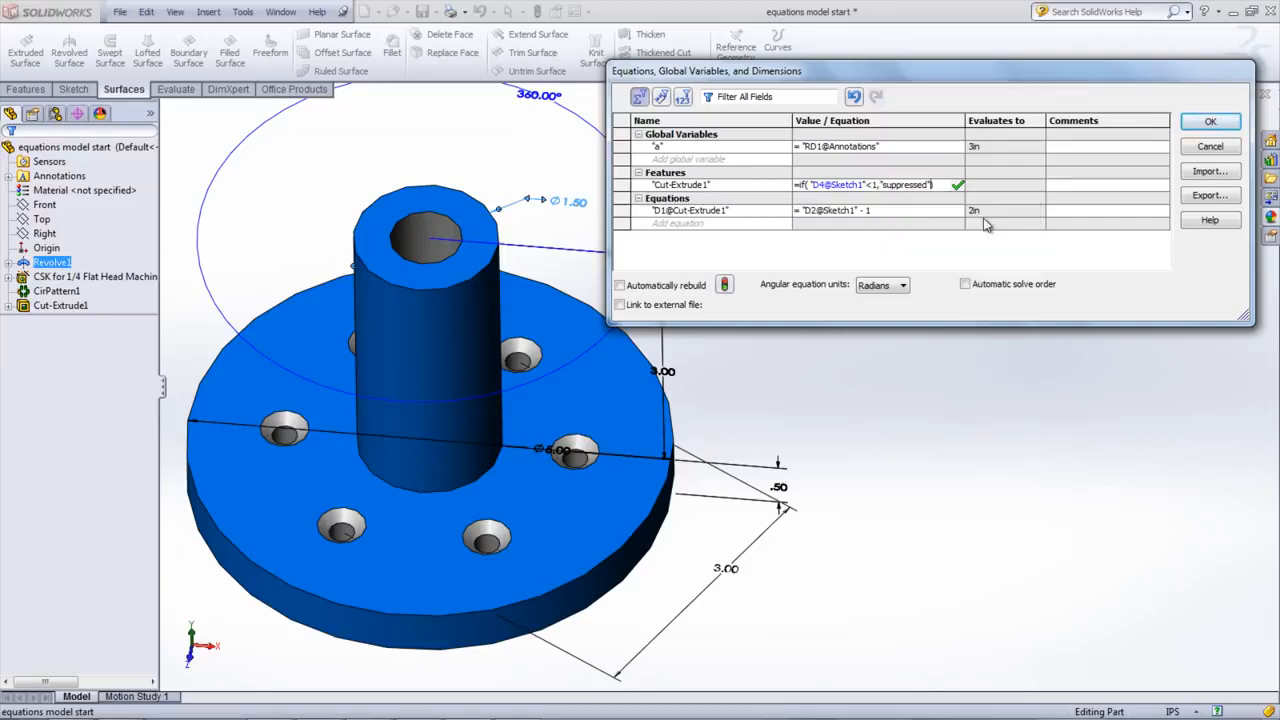
type(",")
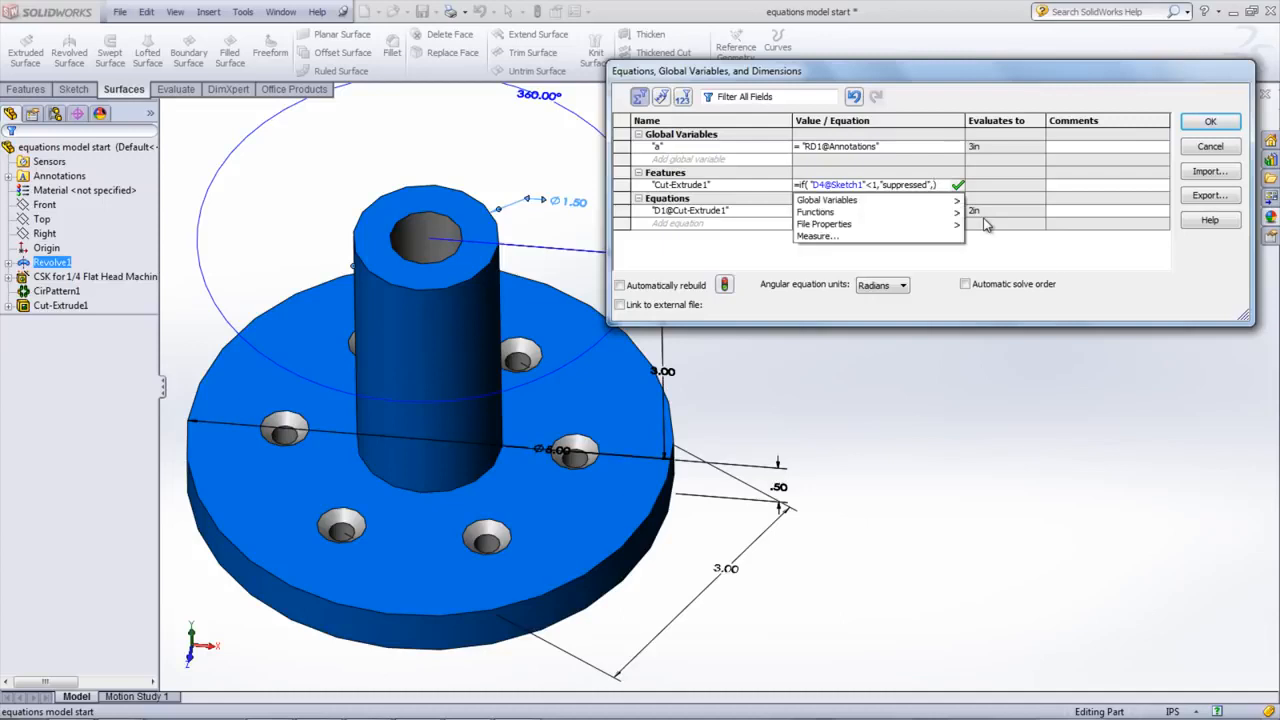
left_click(994, 234)
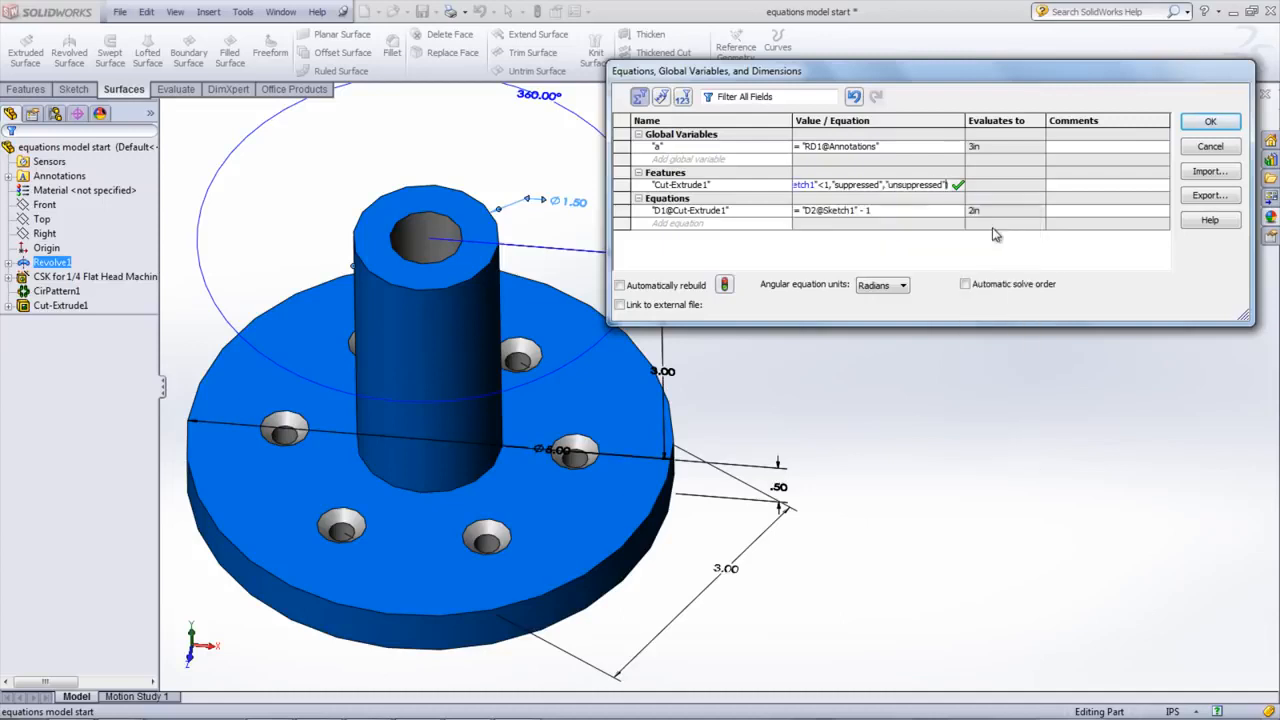
key("Tab")
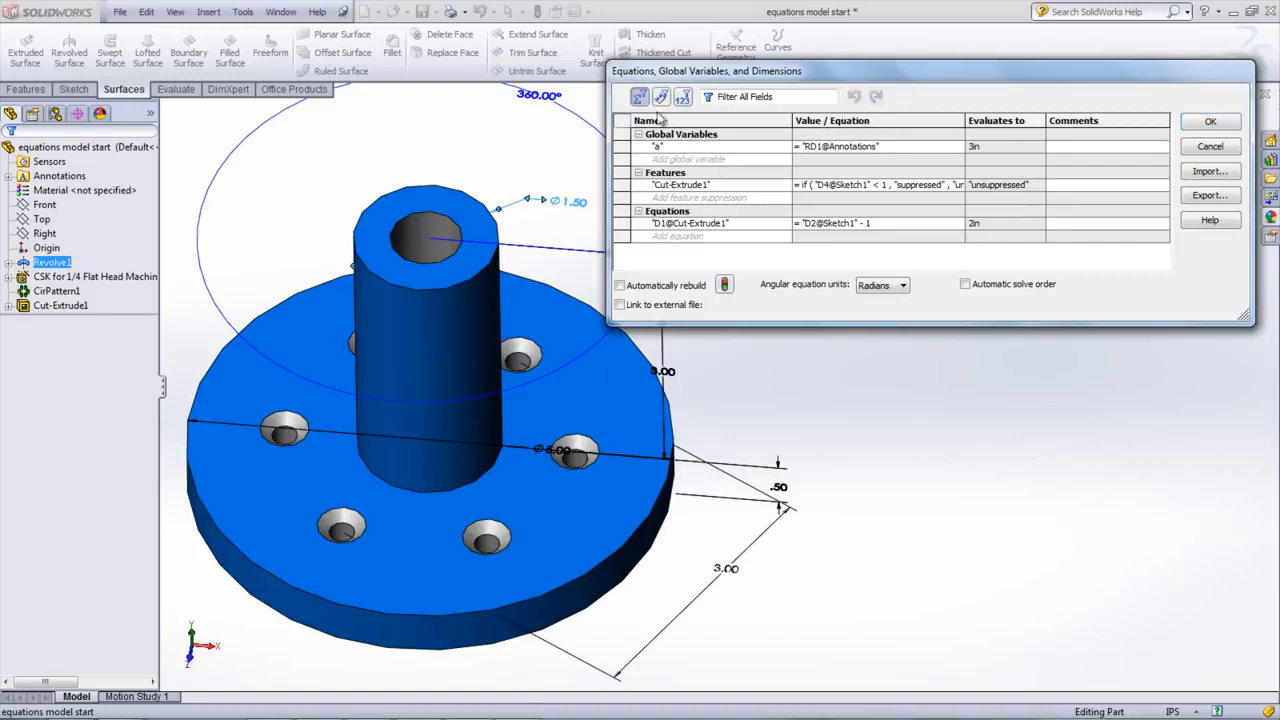
- Rename the post height dimension D2@Sketch1 to Height, check the equations in solve order, and accept all the equations
left_click(661, 96)
left_click(669, 236)
type("Height")
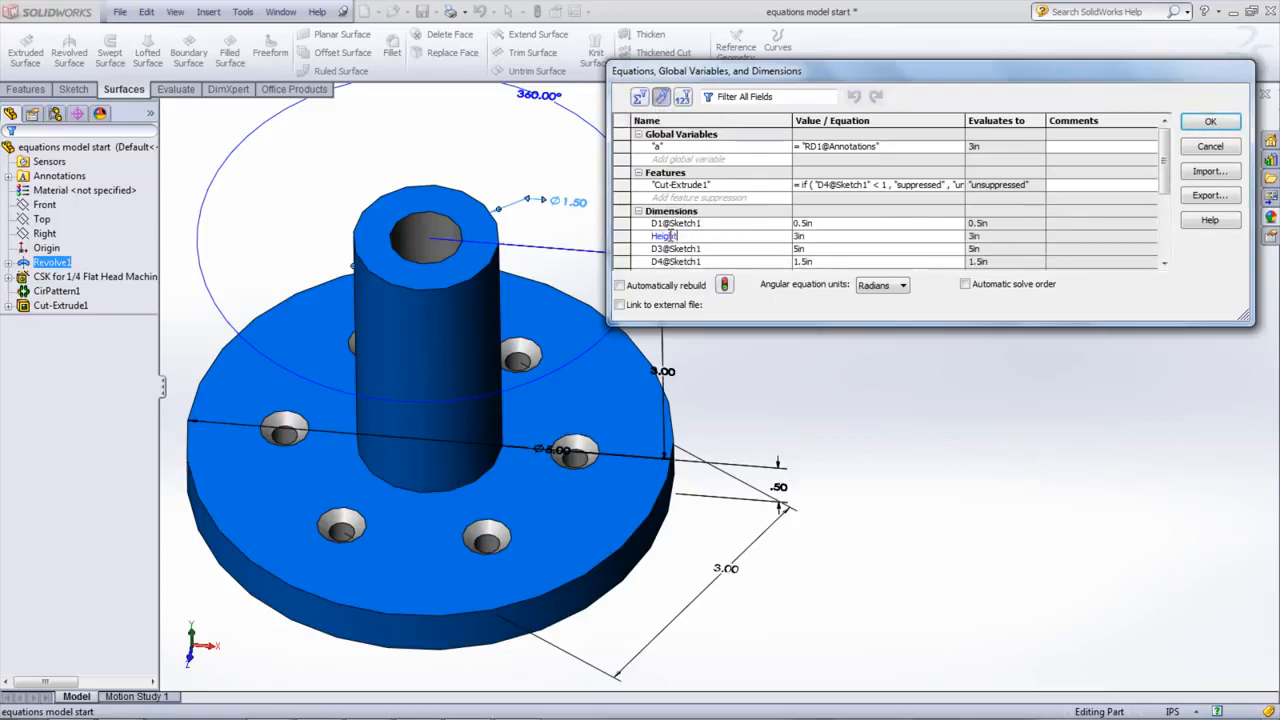
key("Tab")
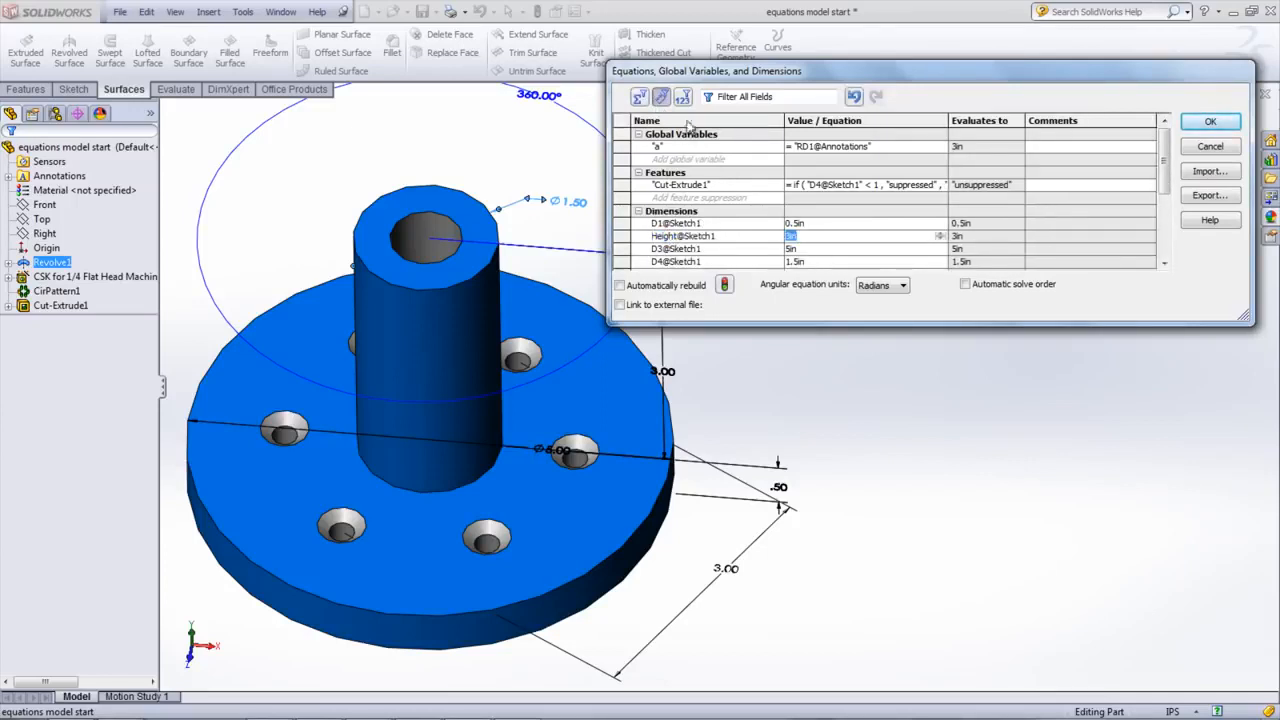
left_click(683, 96)
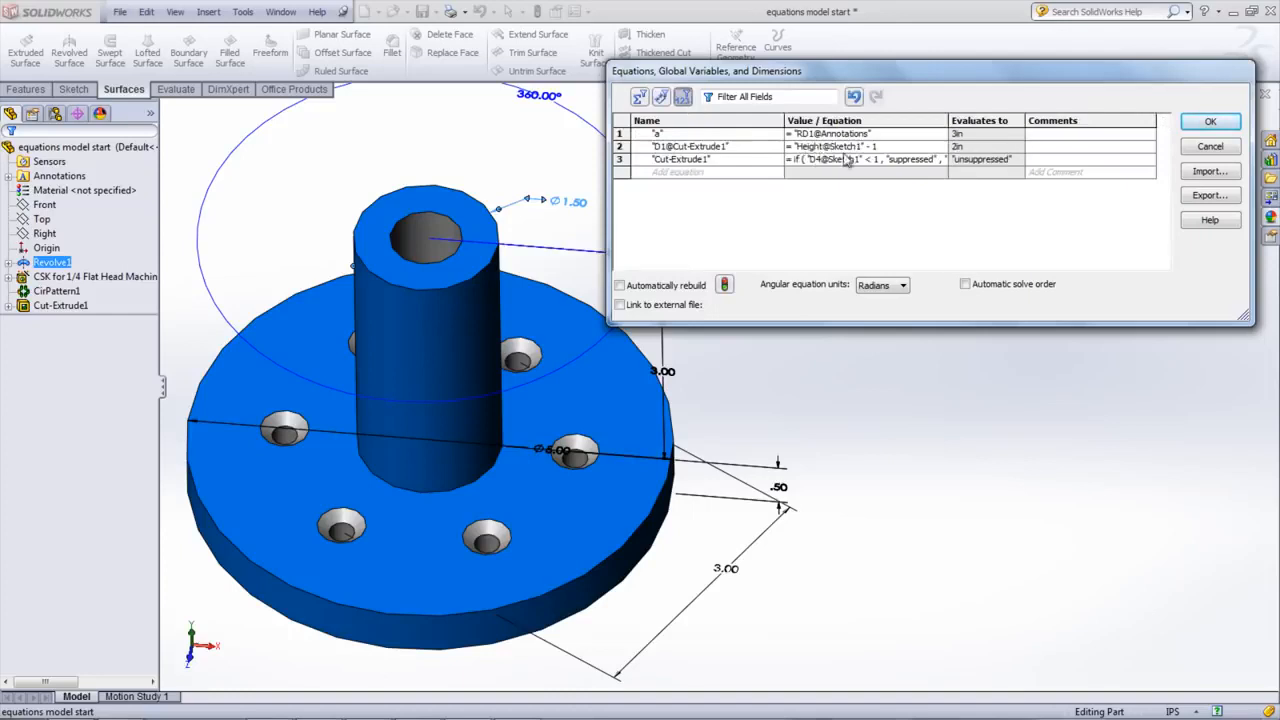
left_click(1205, 123)
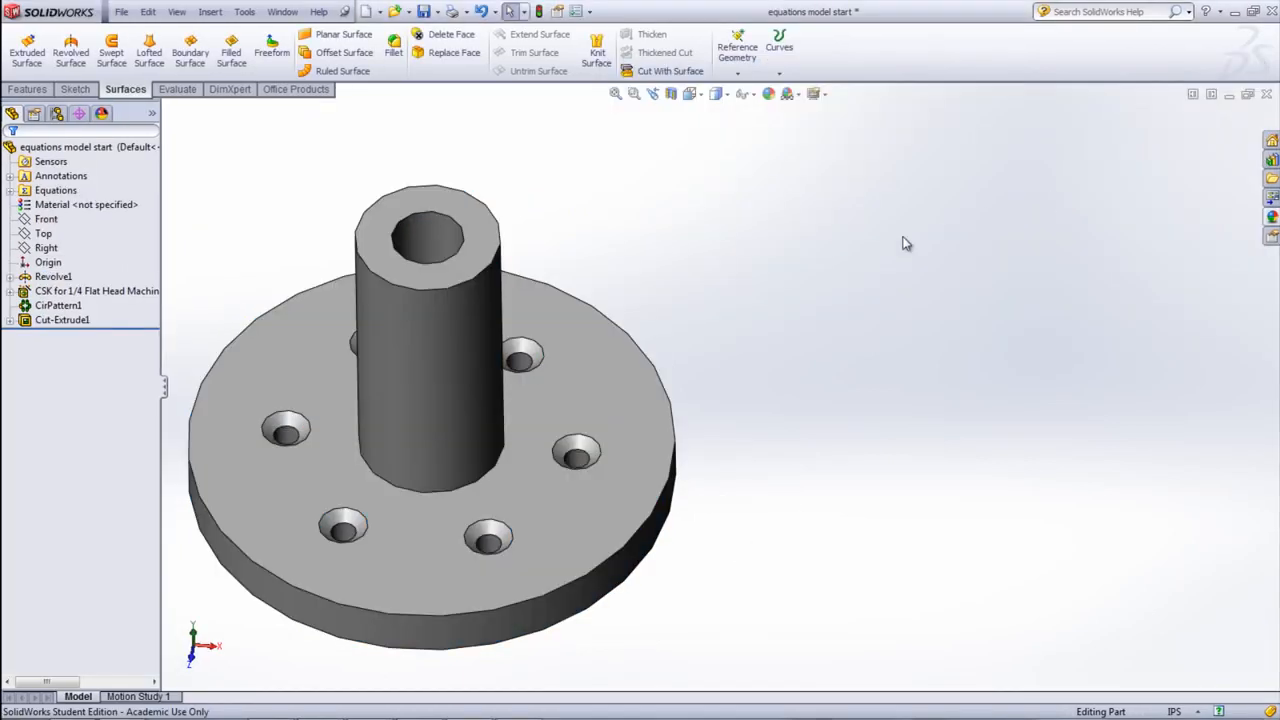
- Set the post height dimension to 5 in, rebuild the part, and check the central bore's depth dimension
double_click(471, 360)
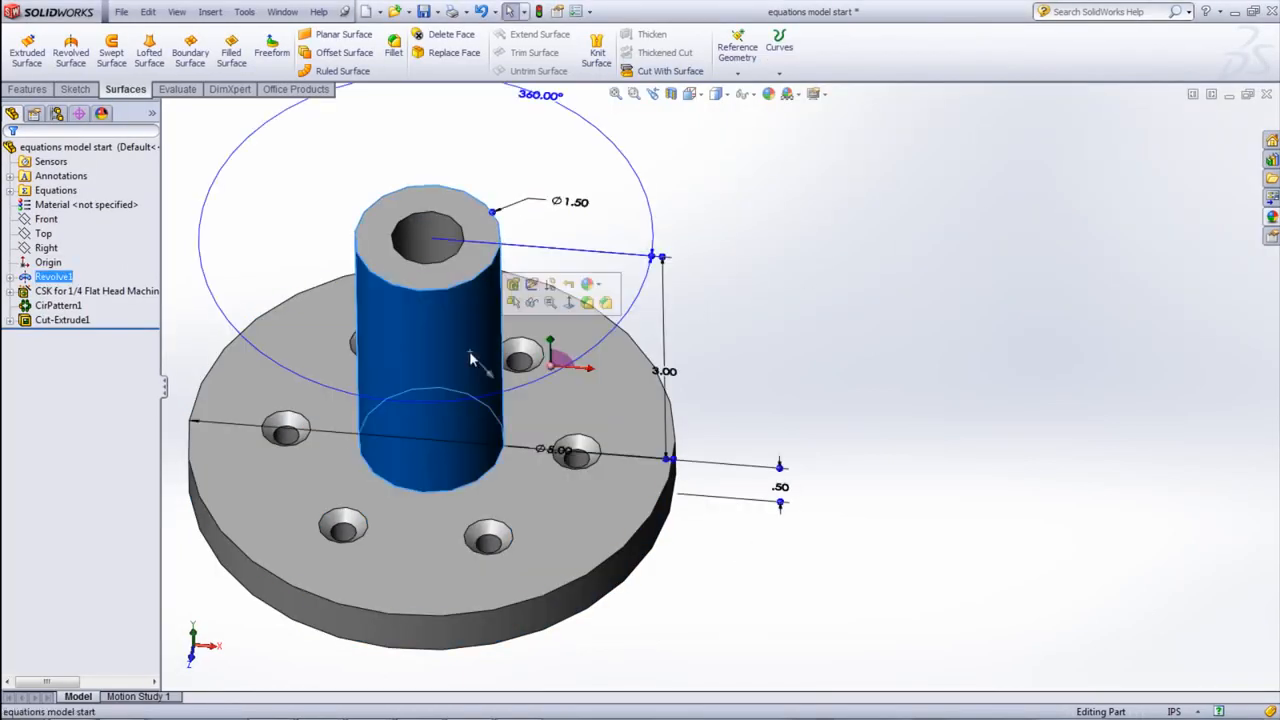
double_click(668, 369)
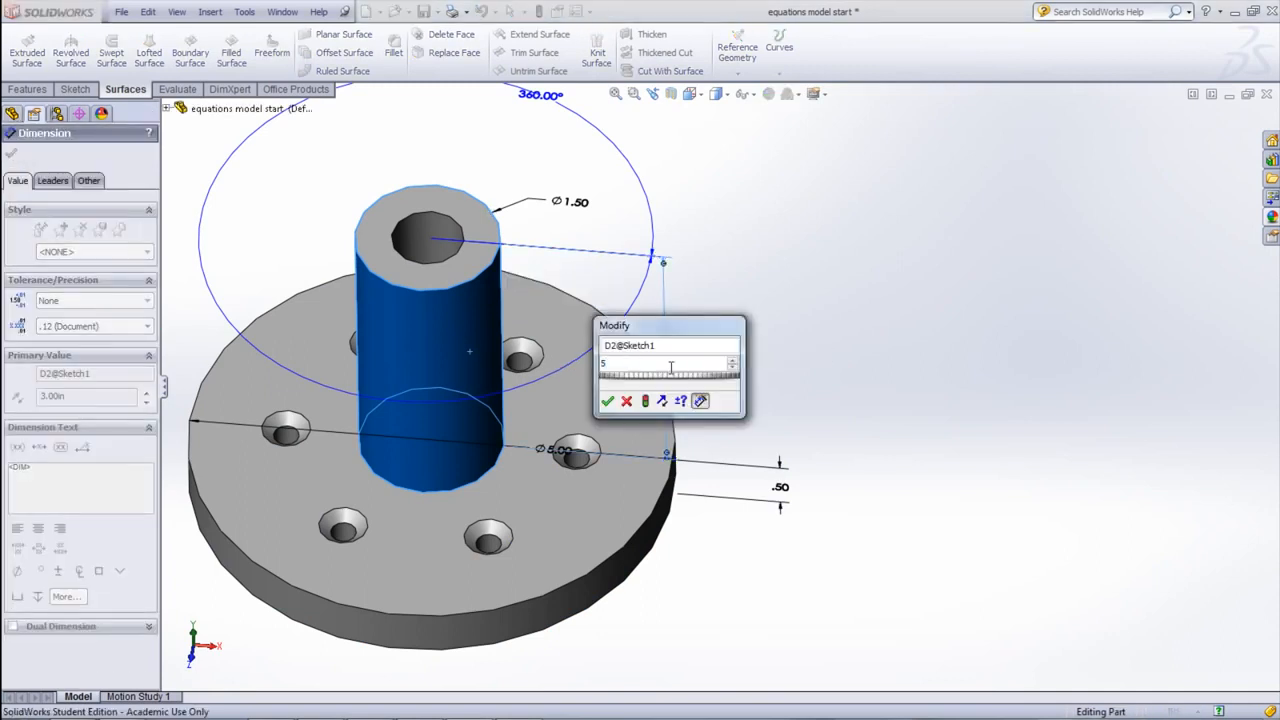
key("Escape")
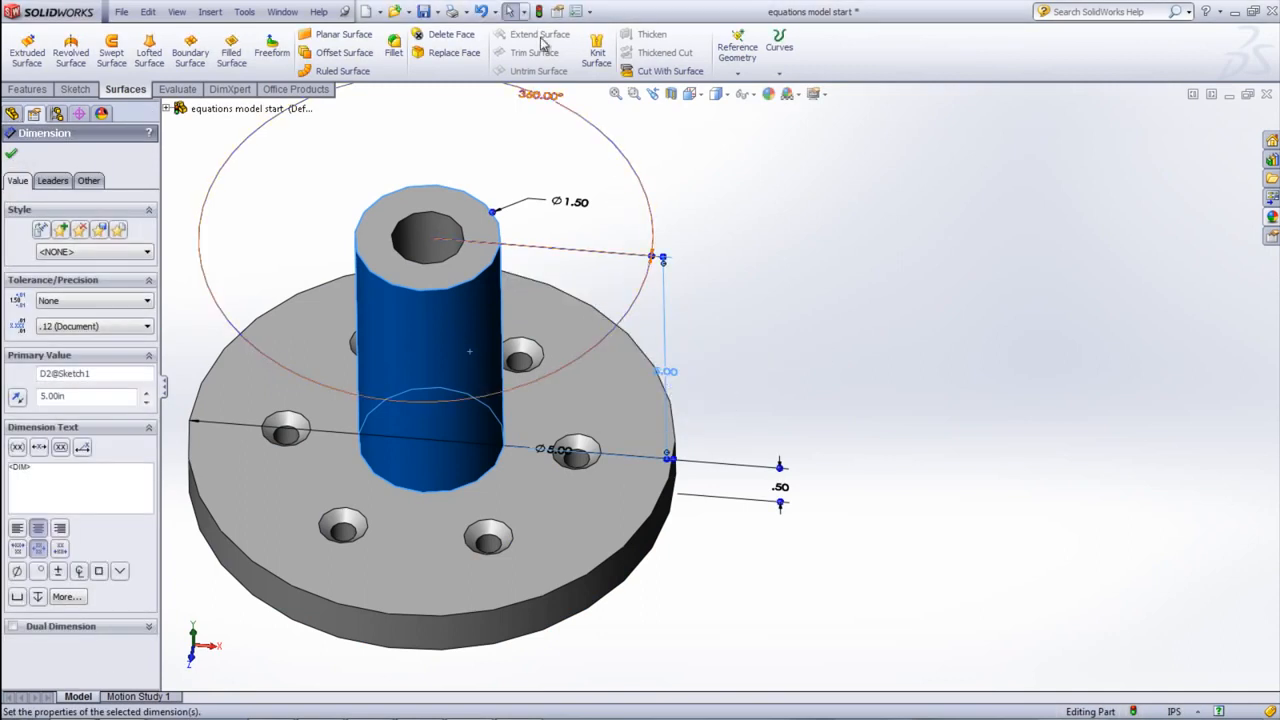
left_click(539, 12)
double_click(443, 122)
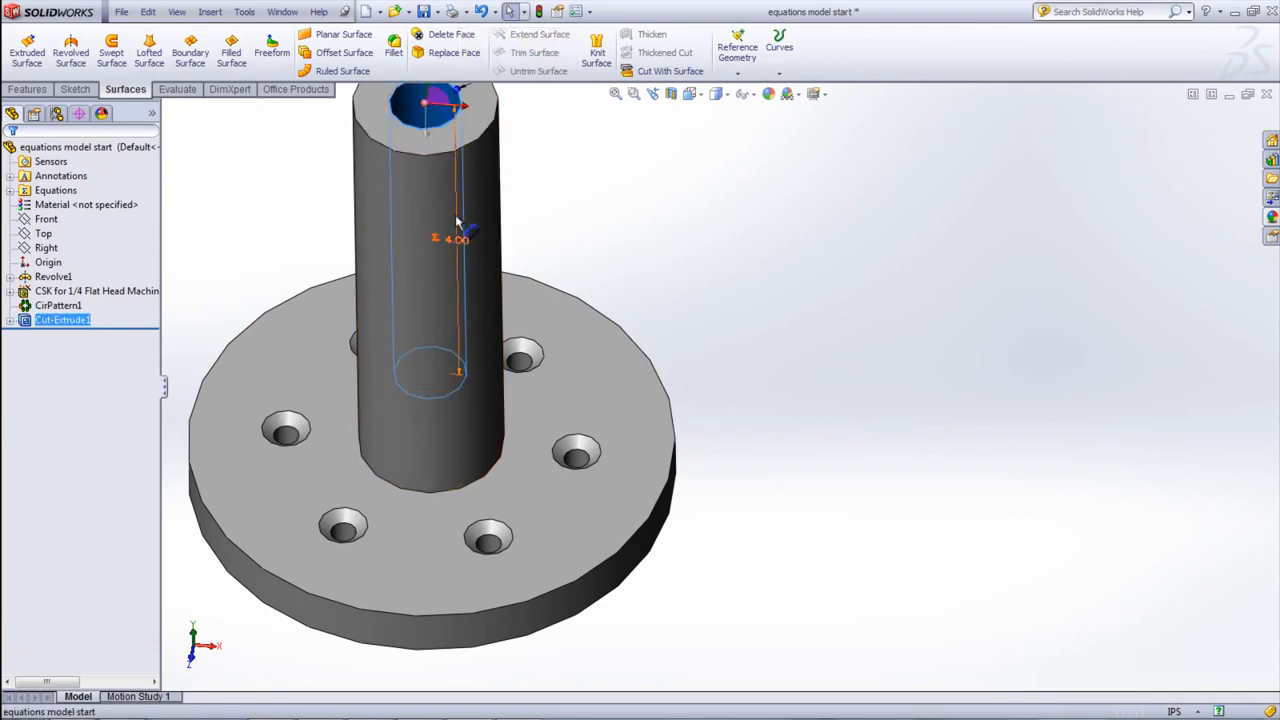
left_click(593, 222)
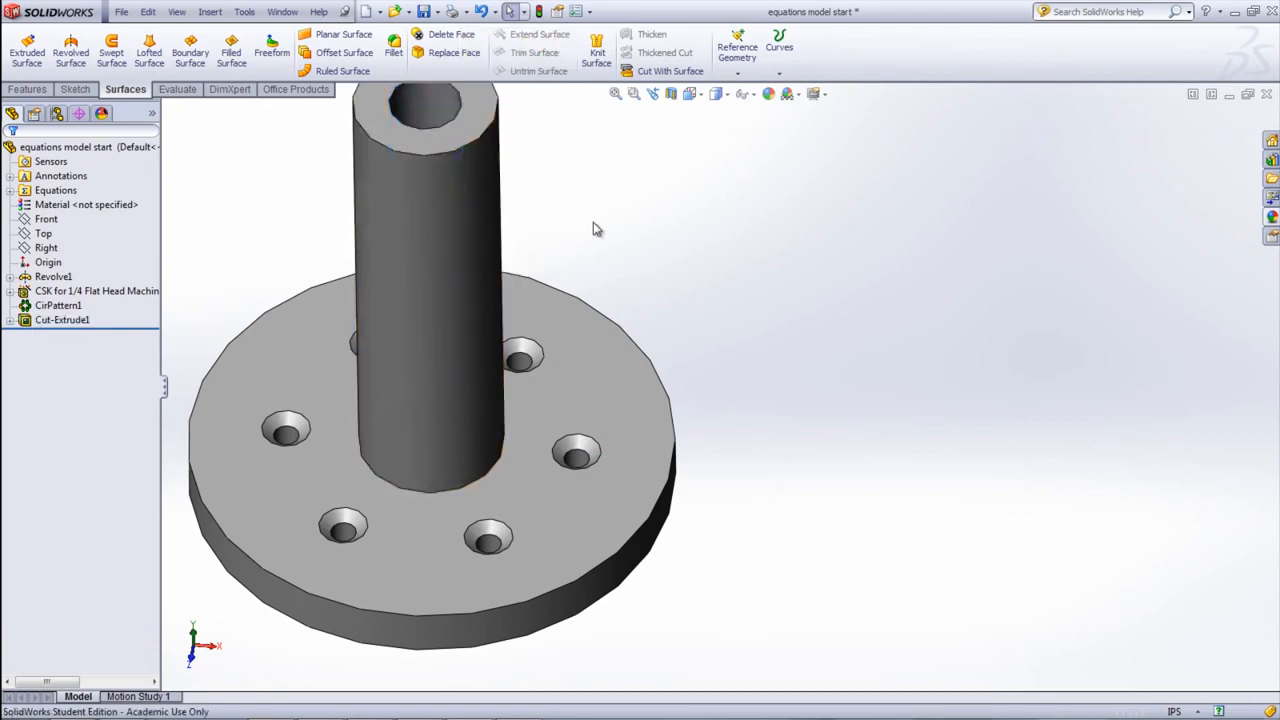
- Set the post's diameter to 0.8 in to test the conditional suppression of the central bore
scroll(593, 222, "up", 1)
double_click(530, 190)
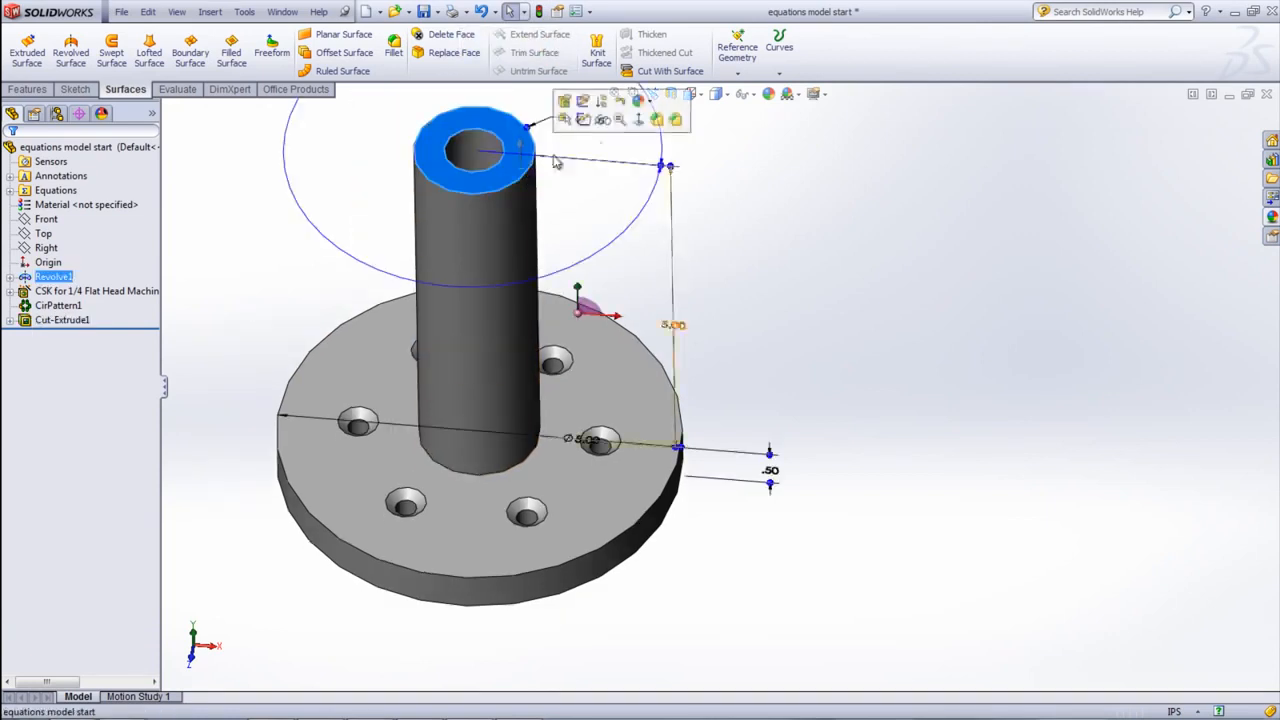
left_click(601, 122)
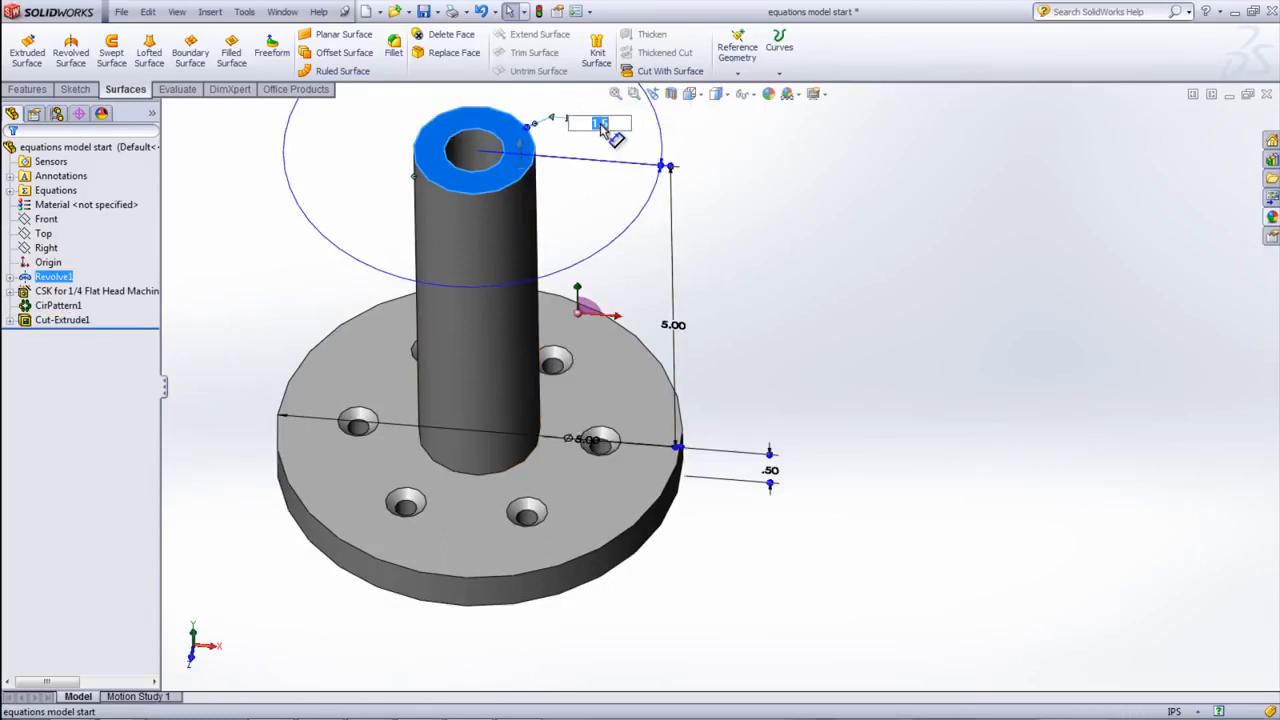
type(".8")
key("Return")
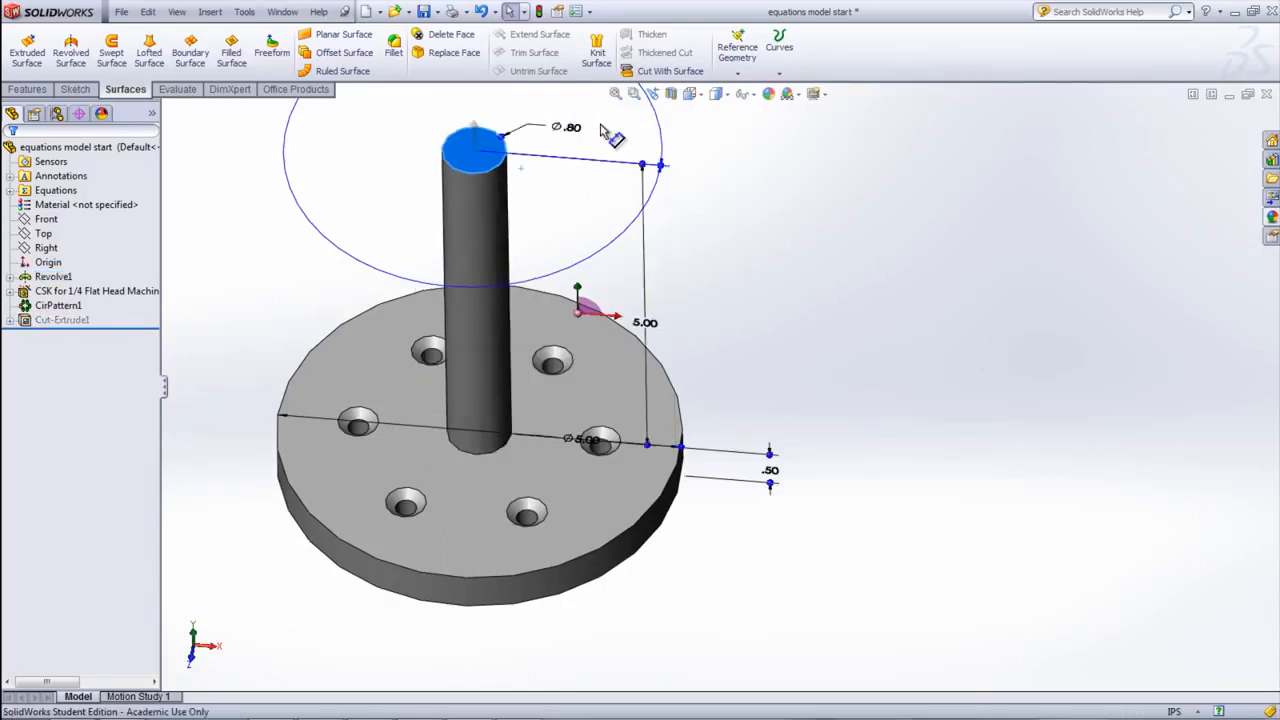
key("Escape")
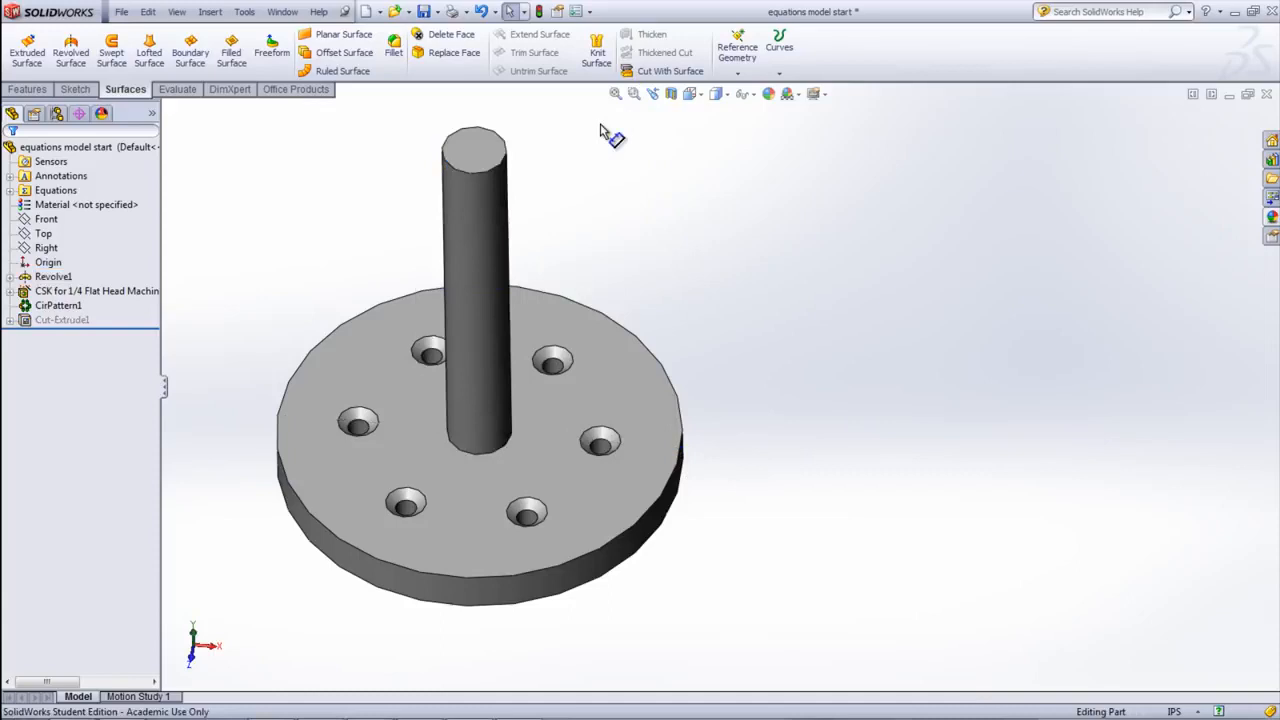